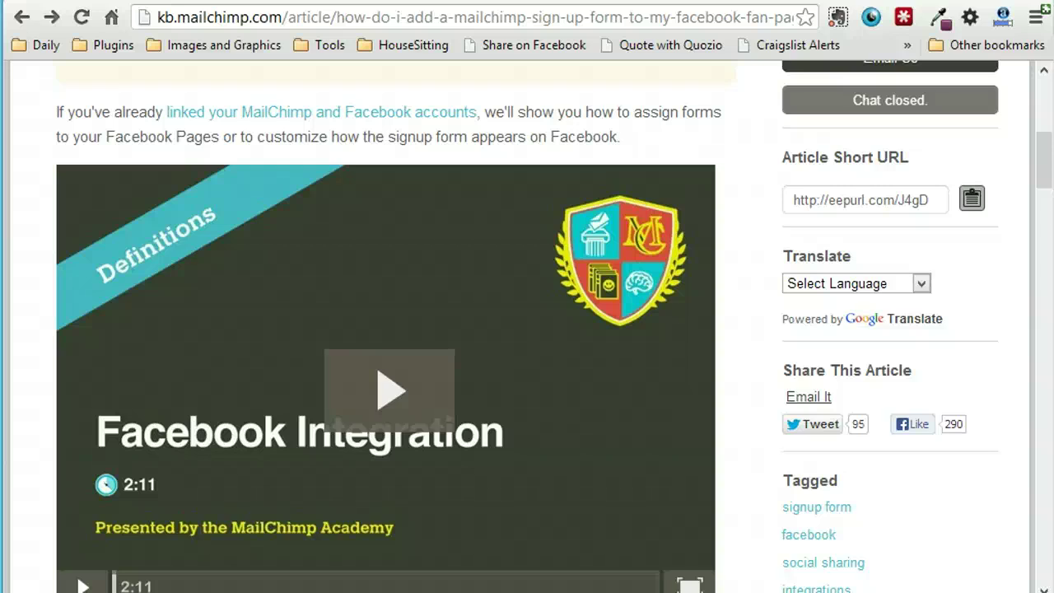
# - Try a knowledge-base search for 'fac' and then dismiss the Facebook suggestions
pyautogui.scroll(5, 305, 190)
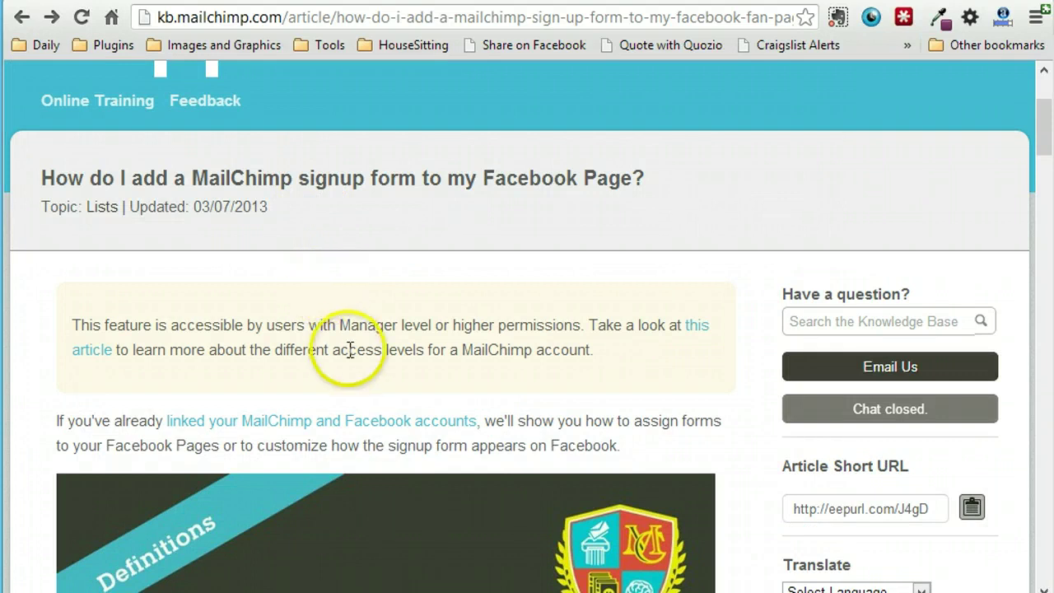
pyautogui.scroll(3, 352, 401)
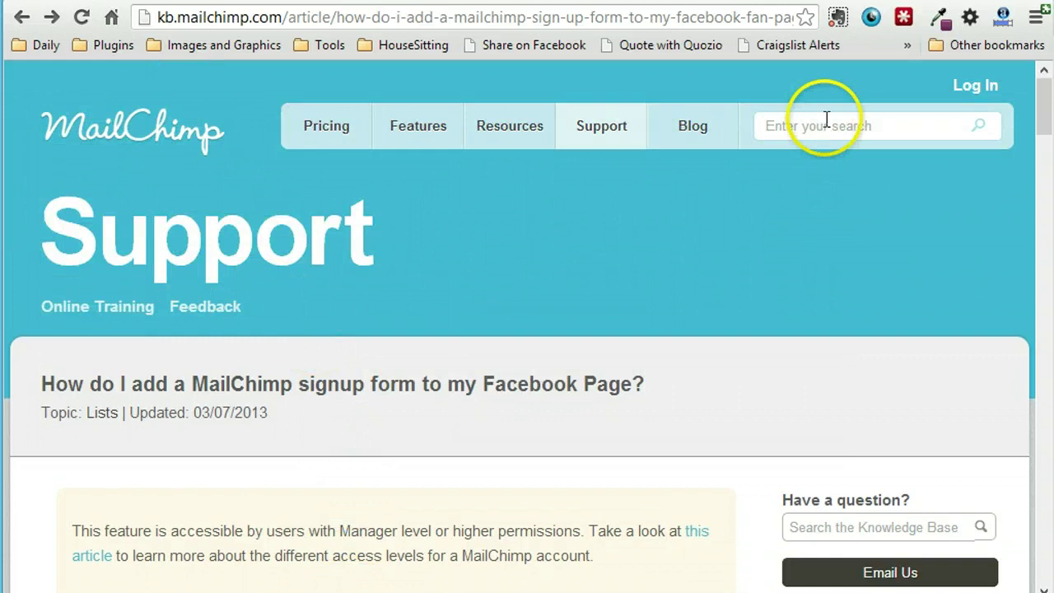
pyautogui.click(821, 128)
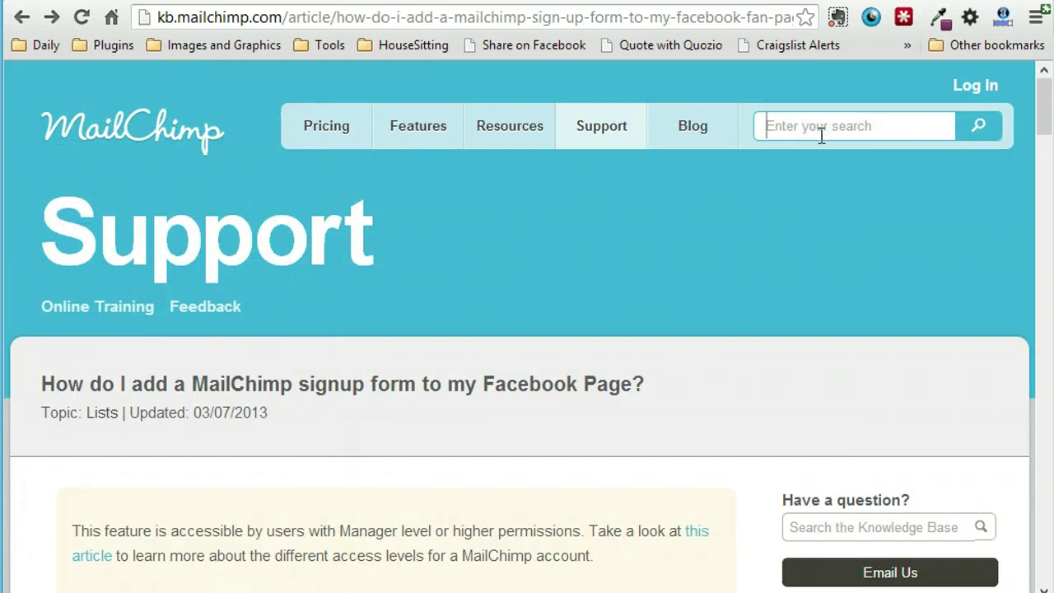
pyautogui.write('fac')
pyautogui.press('Down')
pyautogui.press('Down')
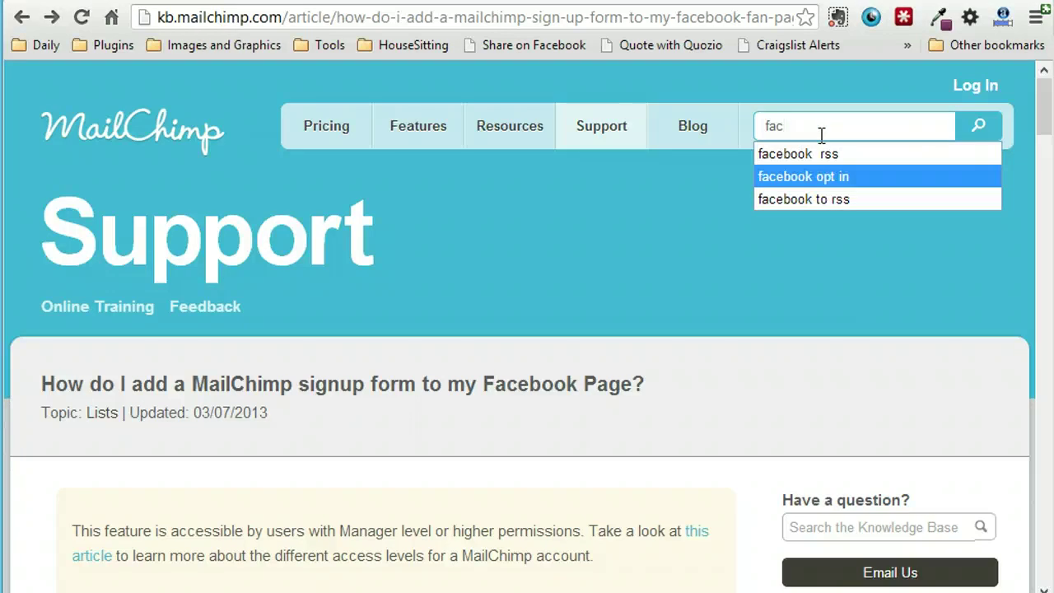
pyautogui.click(545, 215)
# - Scroll the sign-up form article and open the 'How do I integrate Facebook with MailChimp?' link
pyautogui.scroll(-3, 544, 215)
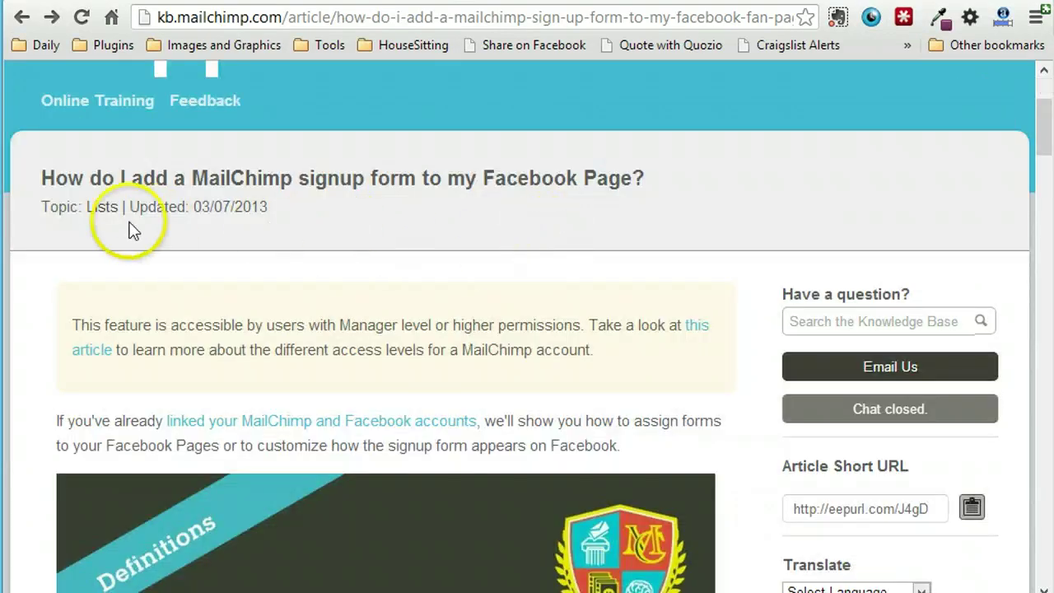
pyautogui.scroll(-1, 443, 271)
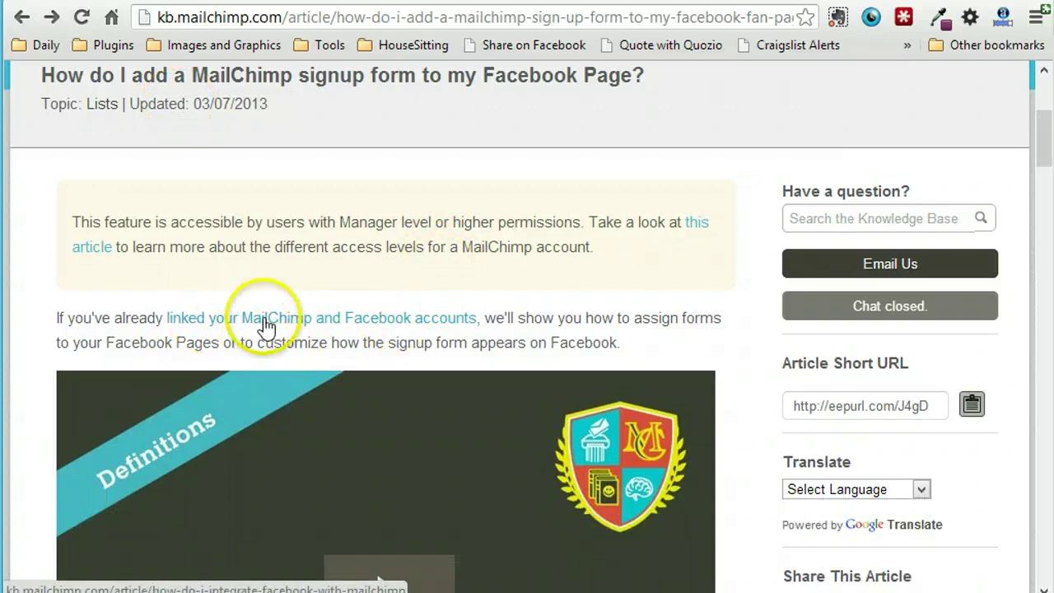
pyautogui.scroll(-1, 266, 326)
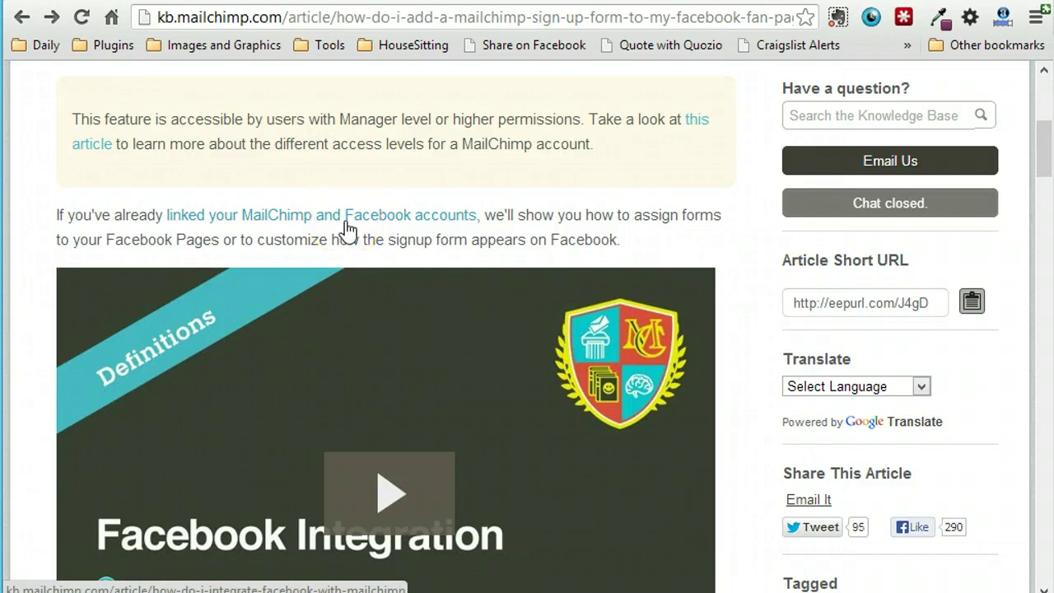
pyautogui.scroll(-11, 348, 227)
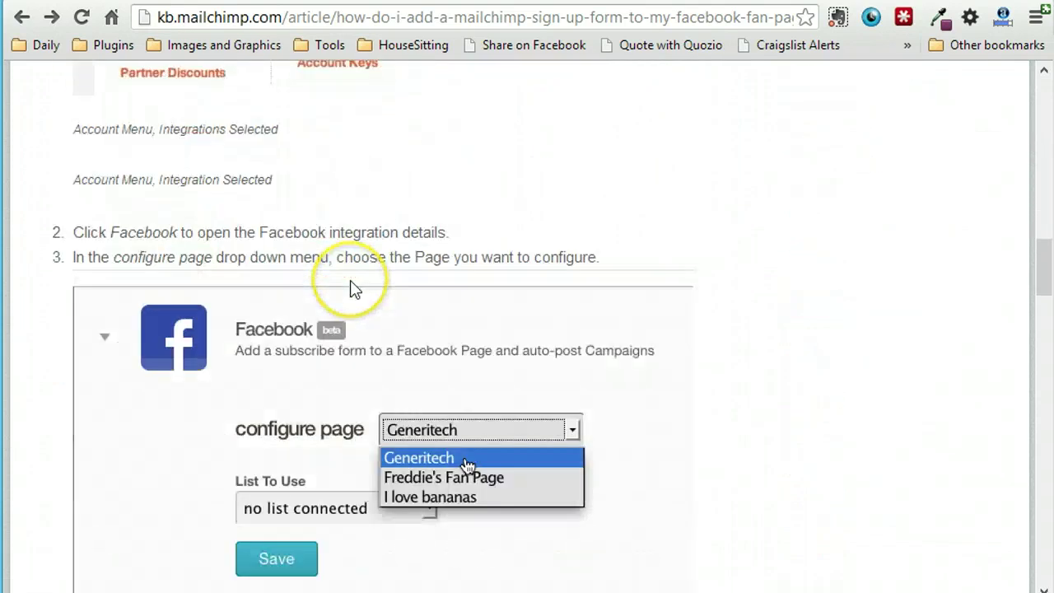
pyautogui.scroll(-3, 350, 288)
pyautogui.scroll(12, 350, 289)
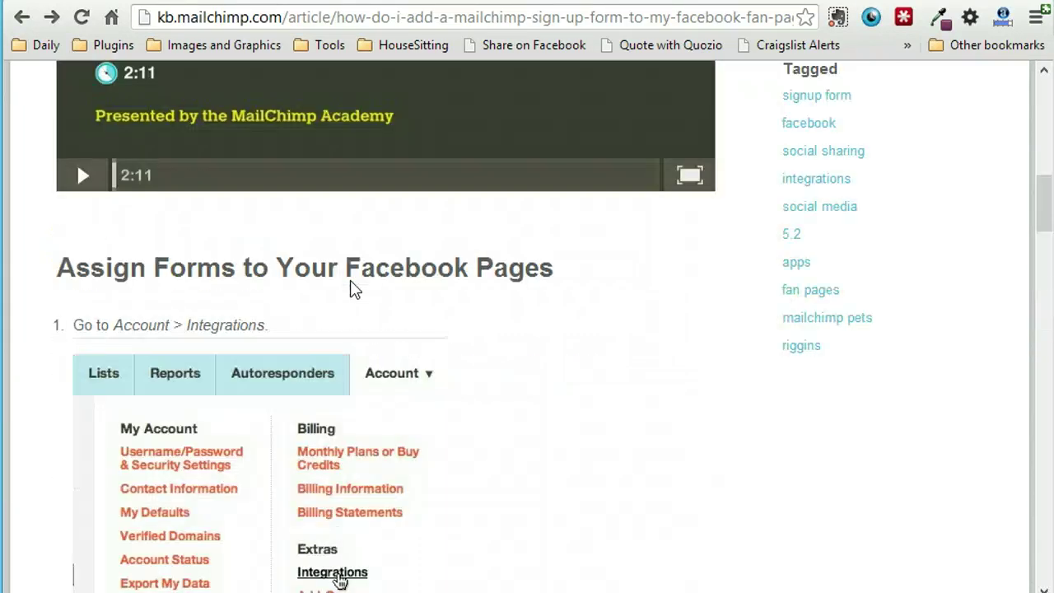
pyautogui.scroll(3, 352, 281)
pyautogui.scroll(-2, 350, 281)
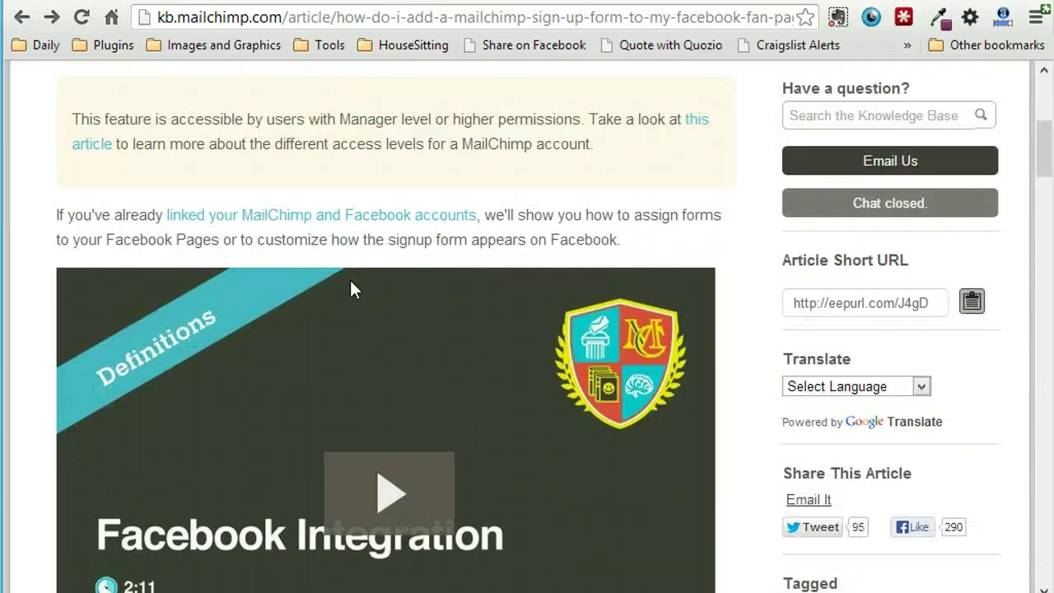
pyautogui.click(348, 211)
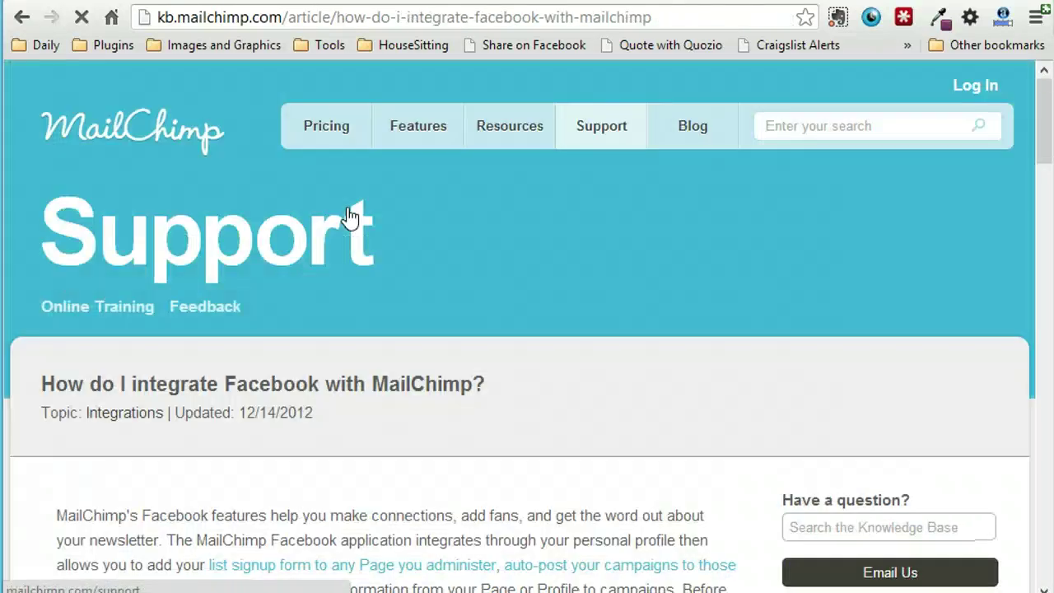
# - Read through the first steps of the Facebook integration article
pyautogui.click(330, 195)
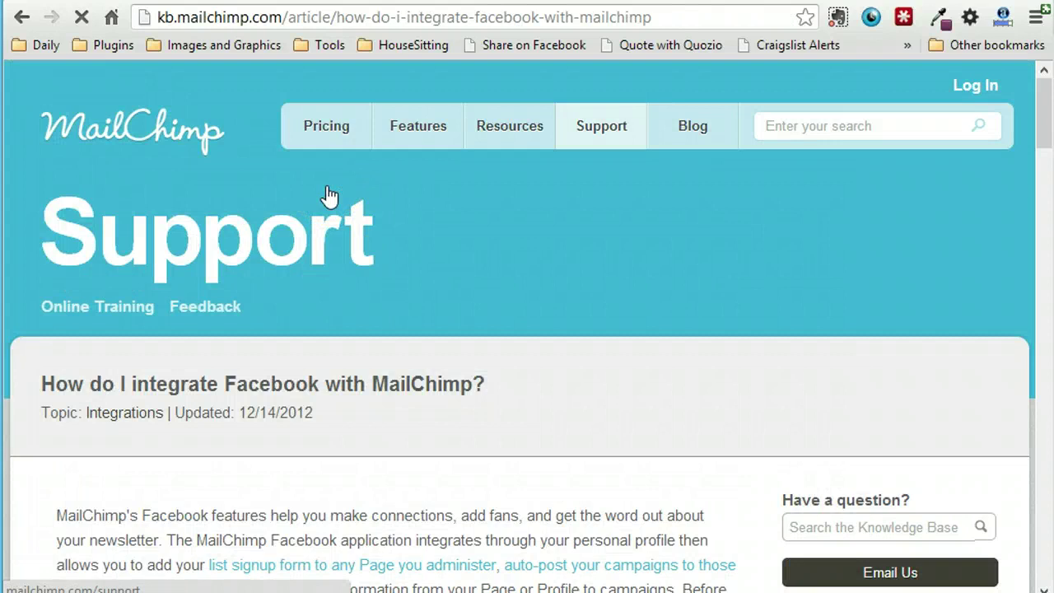
pyautogui.scroll(-1, 328, 196)
pyautogui.click(365, 306)
pyautogui.scroll(-4, 370, 375)
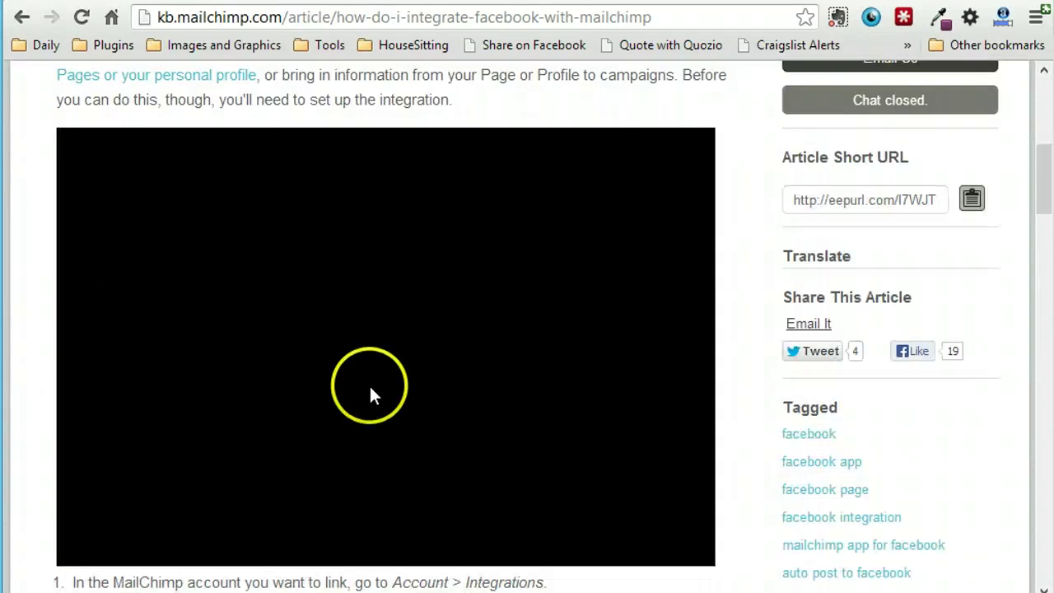
pyautogui.scroll(-5, 370, 387)
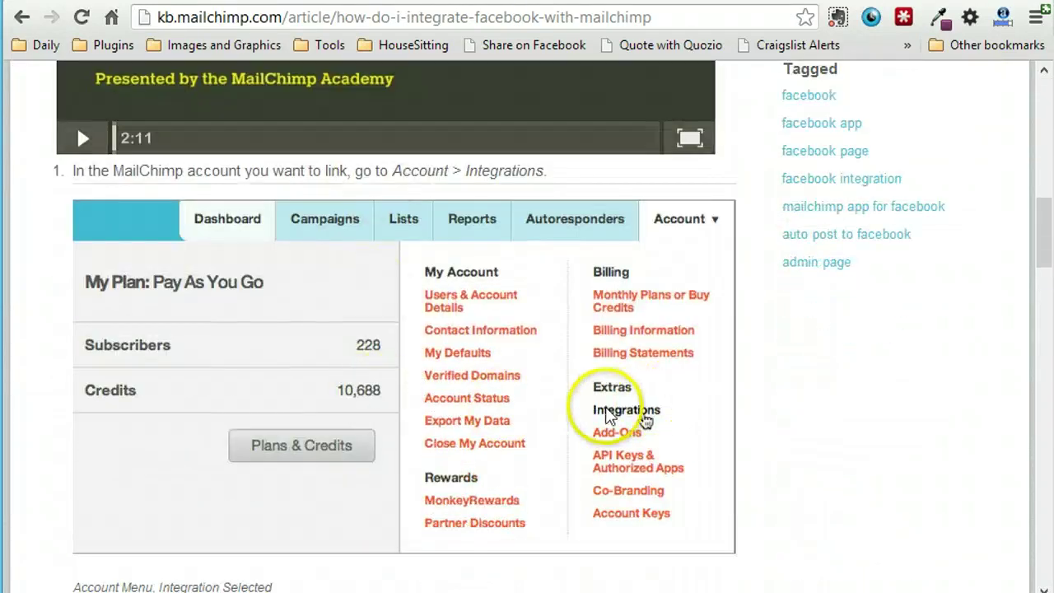
pyautogui.scroll(-4, 613, 413)
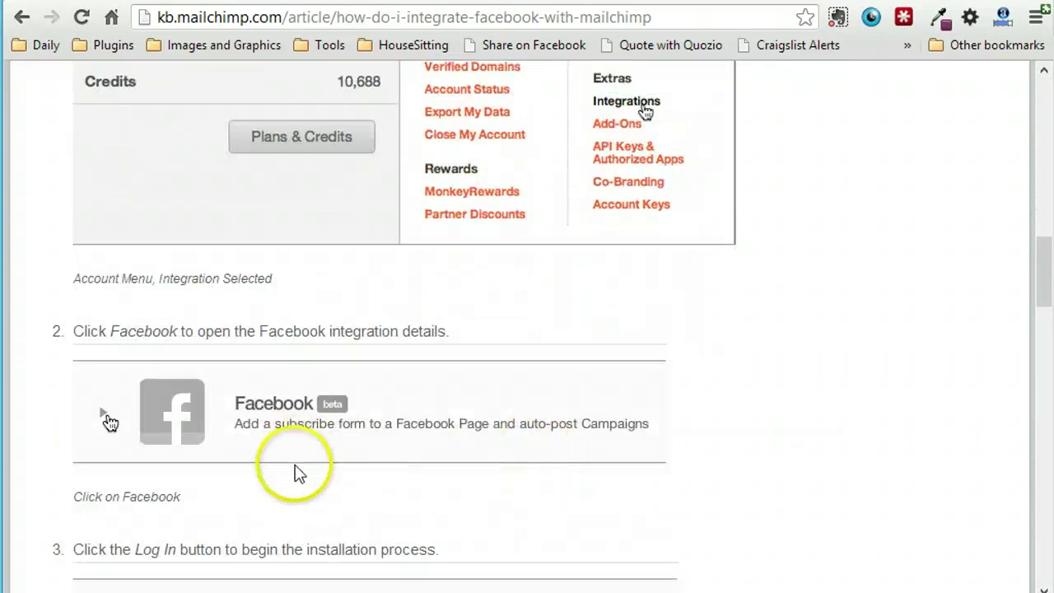
pyautogui.scroll(-3, 293, 464)
pyautogui.scroll(-1, 335, 498)
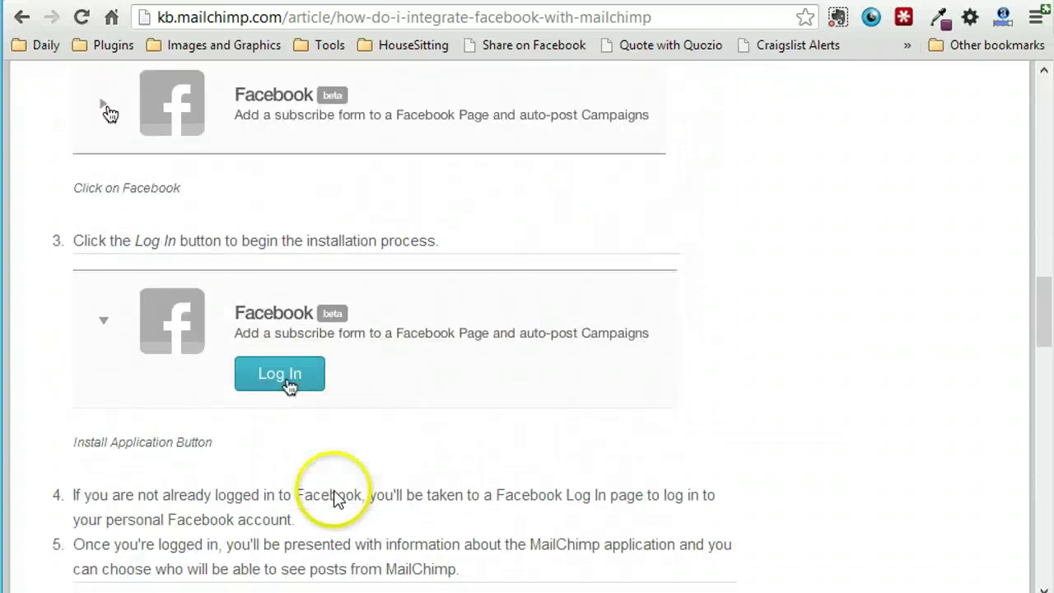
pyautogui.scroll(-4, 335, 497)
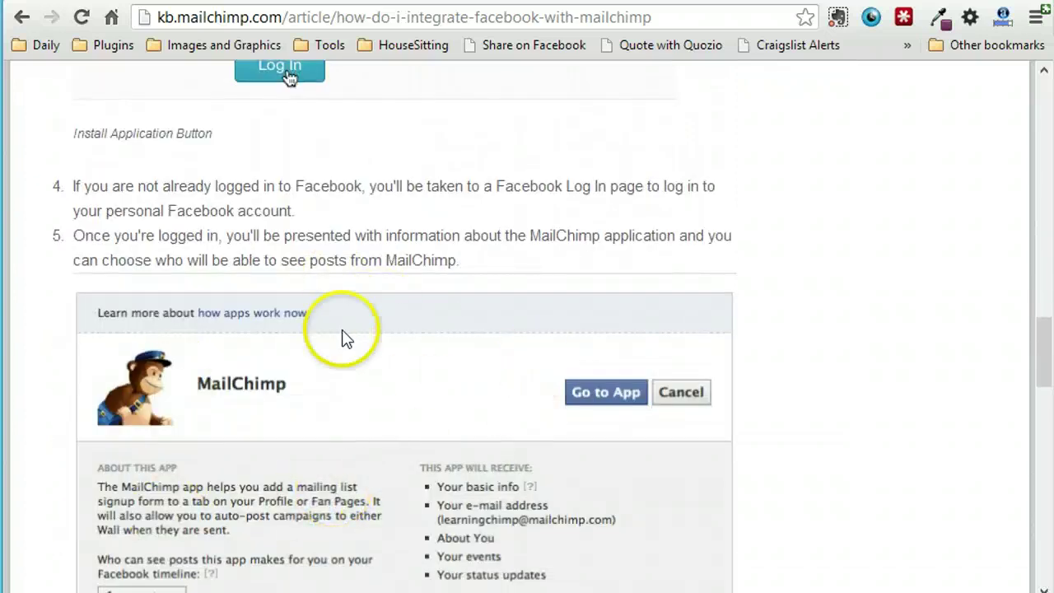
pyautogui.scroll(-3, 345, 338)
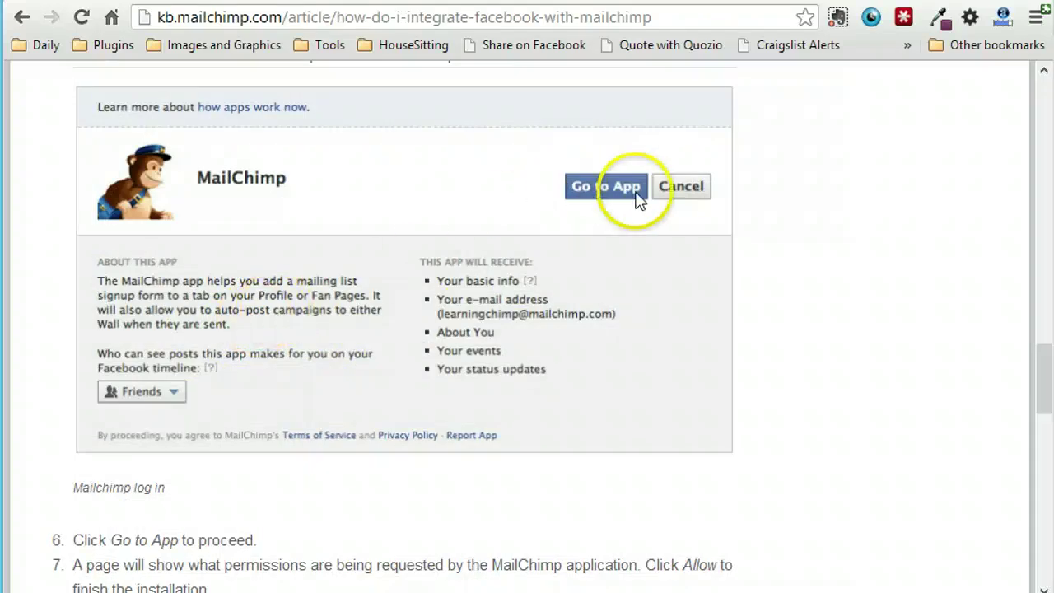
# - Continue to the successful integration confirmation, then go back to the signup-form article
pyautogui.scroll(-5, 498, 306)
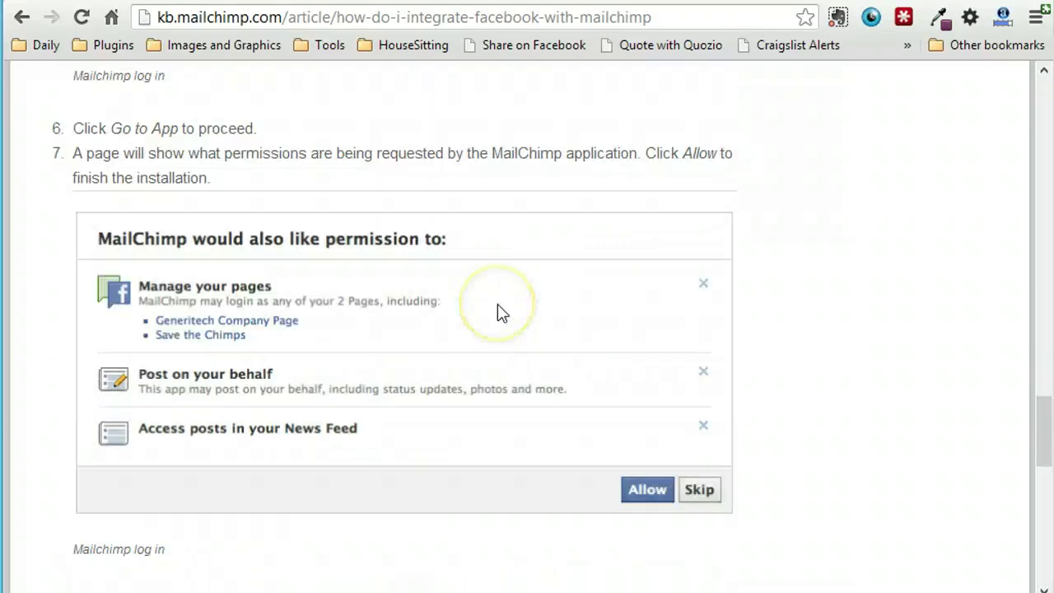
pyautogui.scroll(-1, 494, 350)
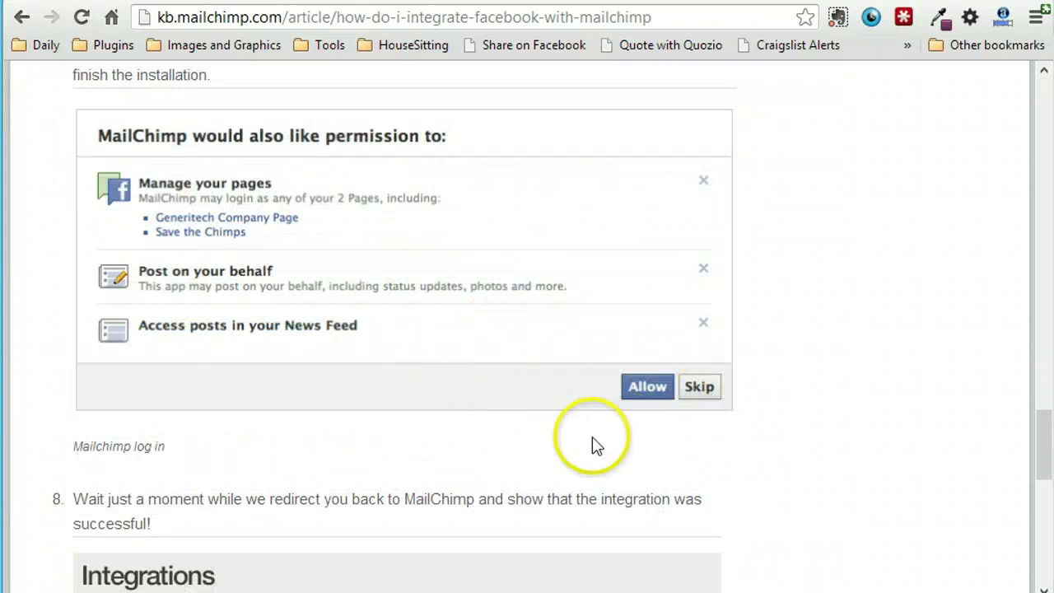
pyautogui.scroll(-1, 247, 427)
pyautogui.scroll(-4, 216, 449)
pyautogui.scroll(2, 213, 458)
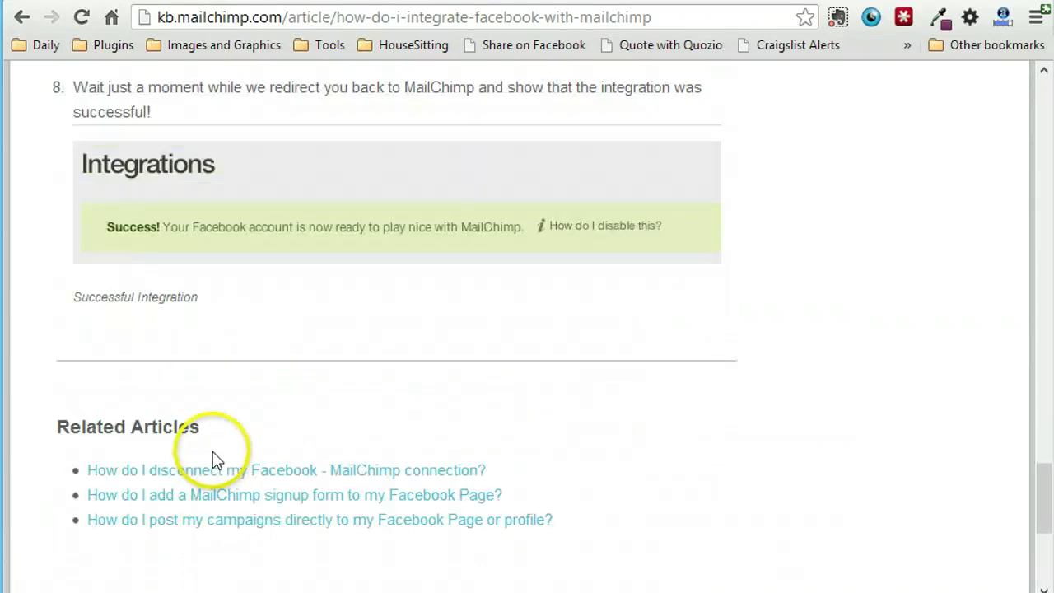
pyautogui.click(16, 17)
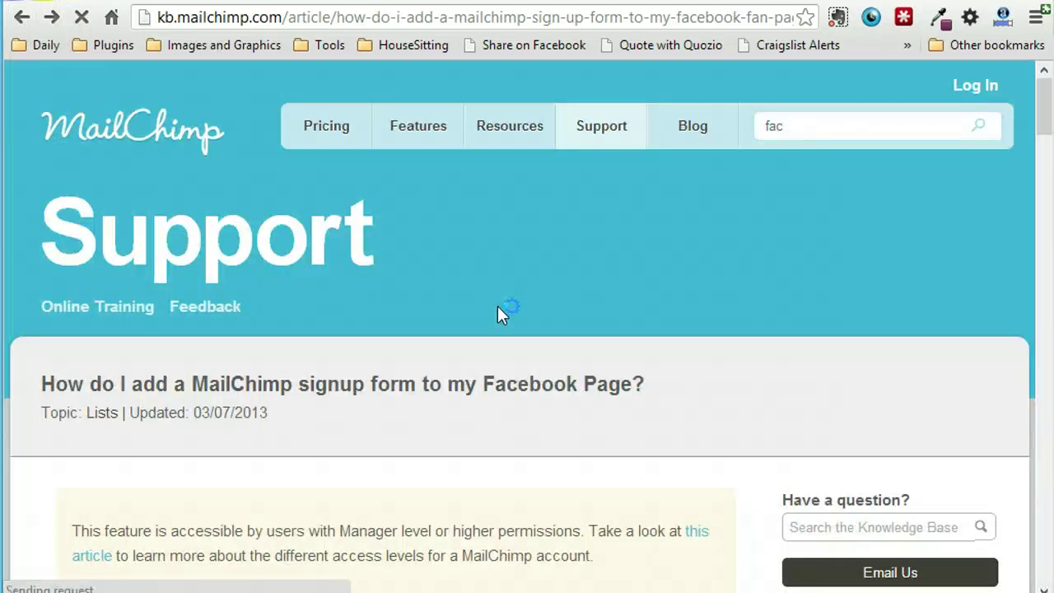
# - Scroll the signup-form article, then switch back to the MailChimp Account Integrations tab
pyautogui.scroll(-5, 484, 332)
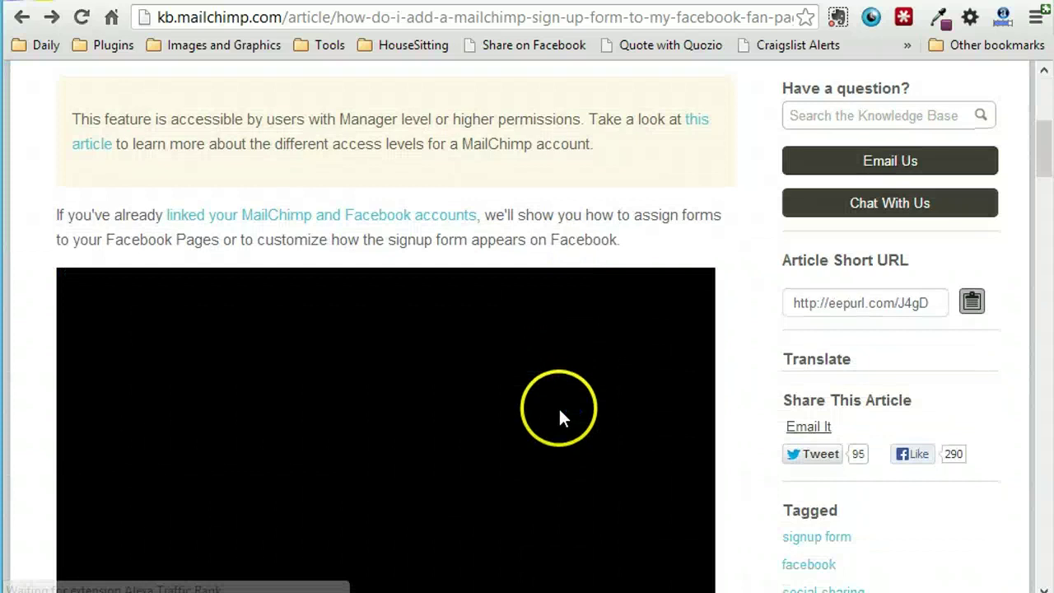
pyautogui.scroll(-10, 560, 417)
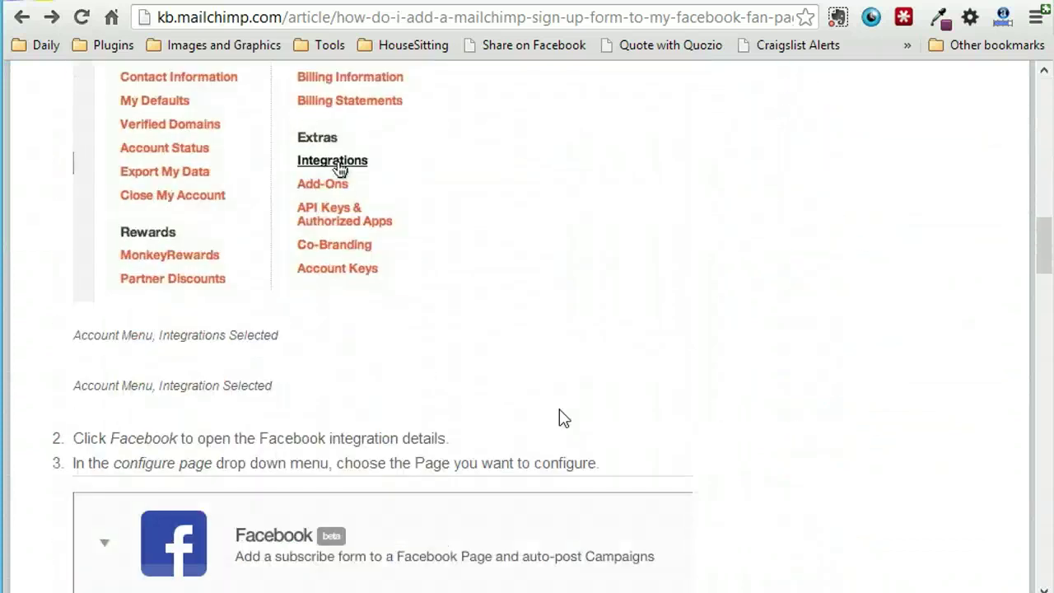
pyautogui.scroll(-3, 563, 417)
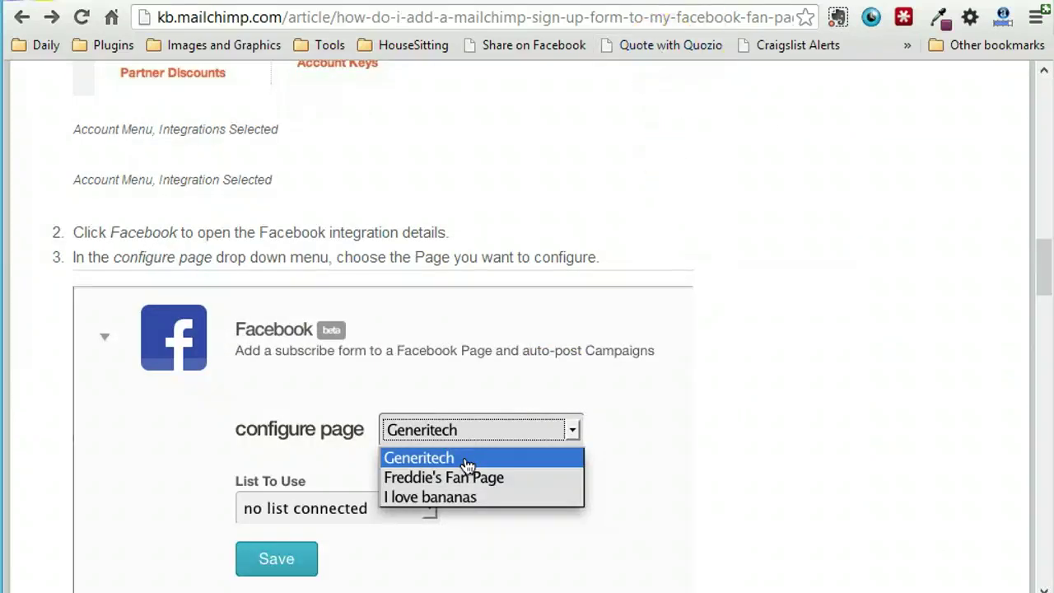
pyautogui.hotkey('ctrl', 'Tab')
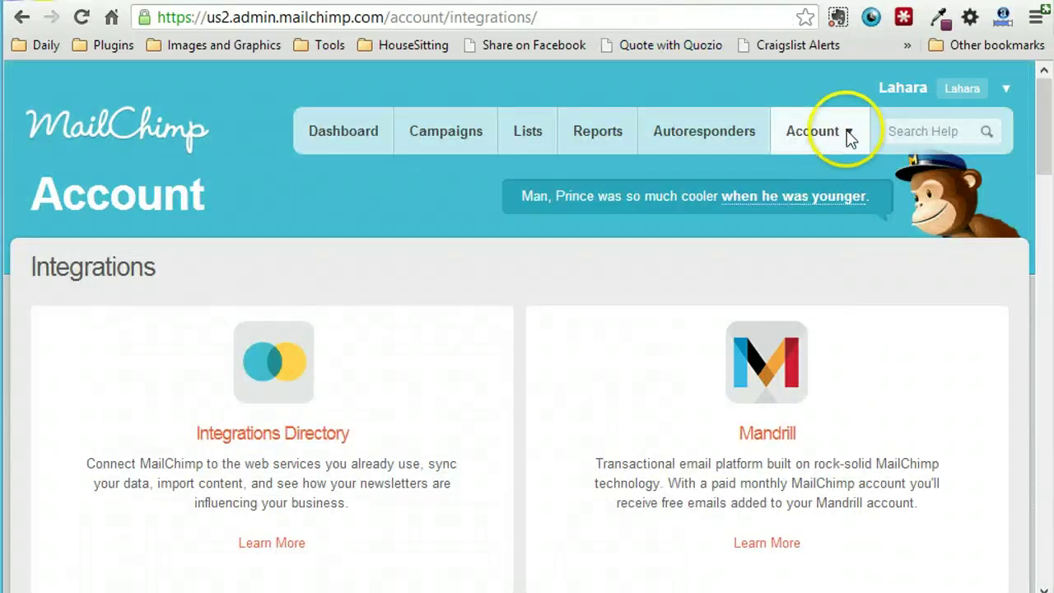
pyautogui.click(850, 133)
pyautogui.click(925, 391)
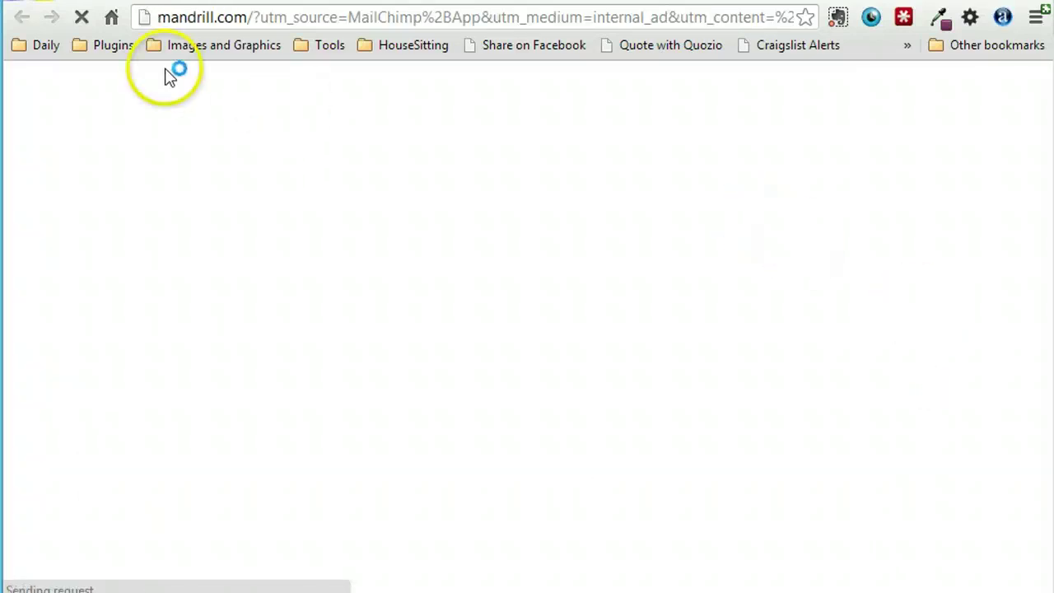
pyautogui.hotkey('ctrl', 'w')
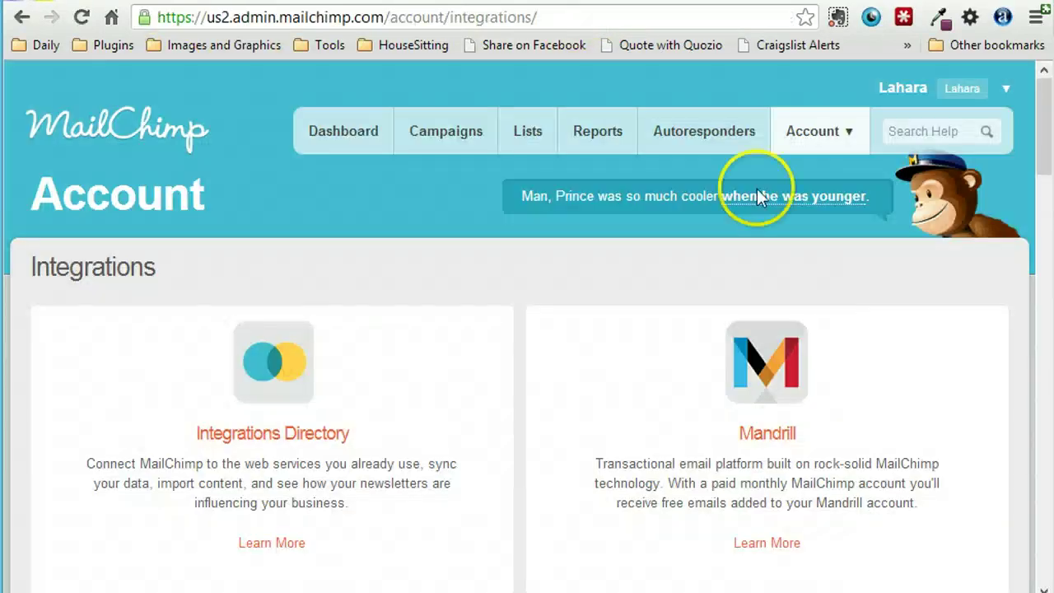
pyautogui.scroll(-3, 316, 194)
pyautogui.click(318, 200)
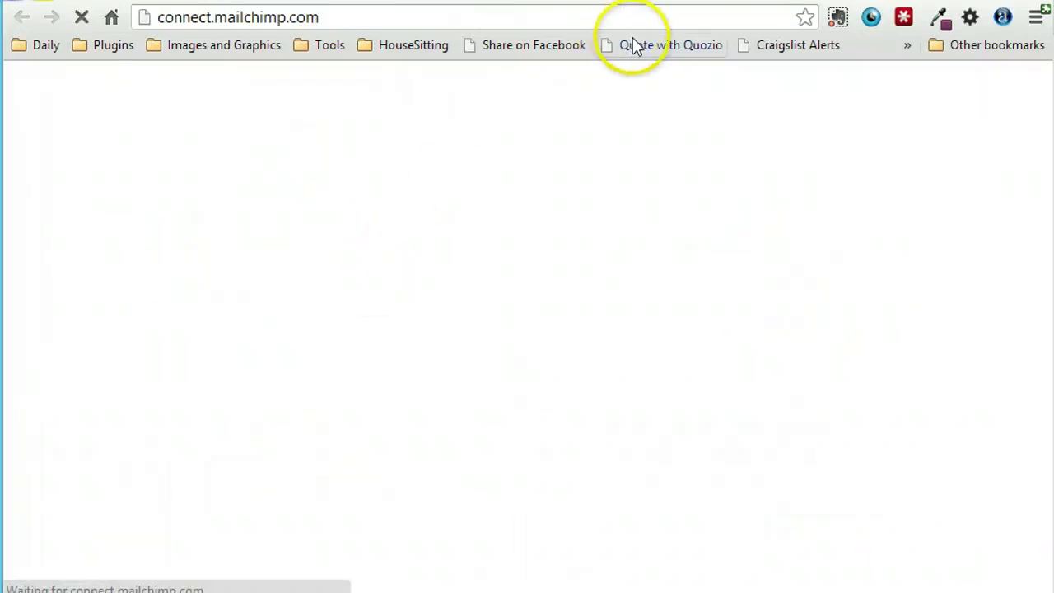
pyautogui.hotkey('ctrl', 'w')
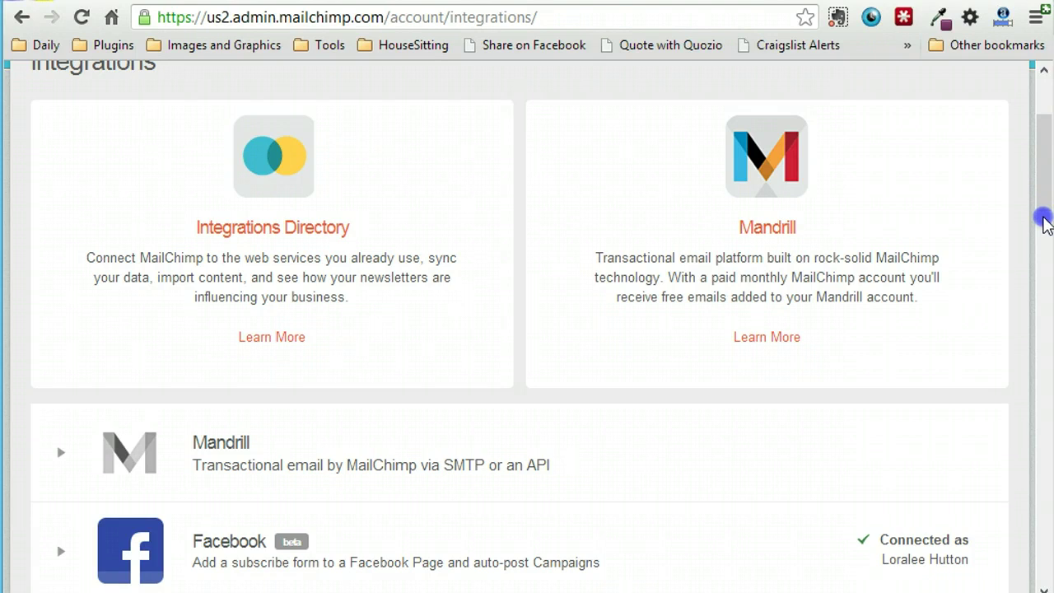
pyautogui.scroll(-2, 1045, 224)
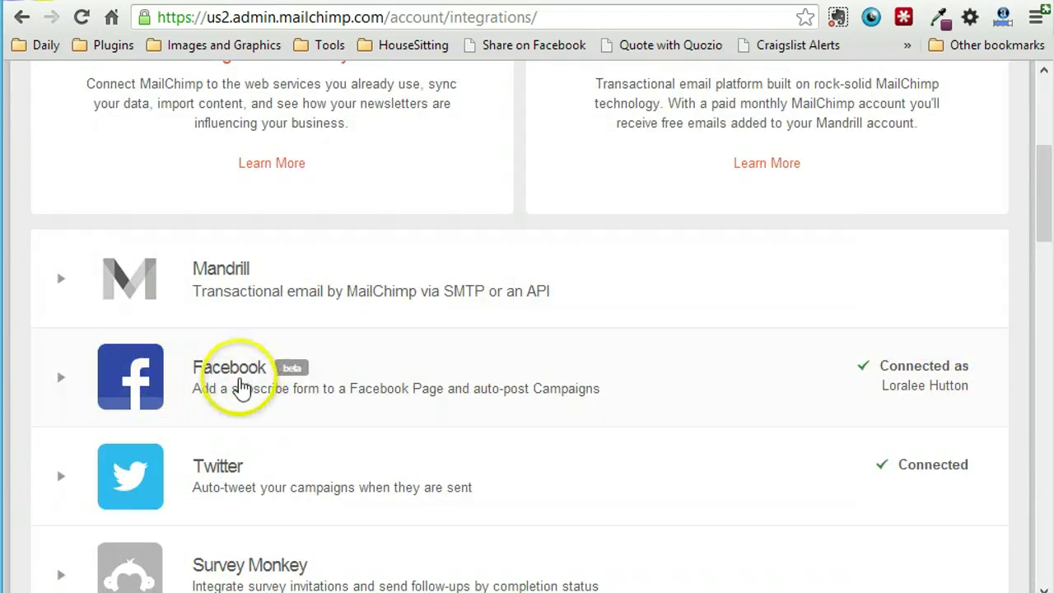
pyautogui.scroll(-4, 235, 384)
pyautogui.scroll(3, 240, 384)
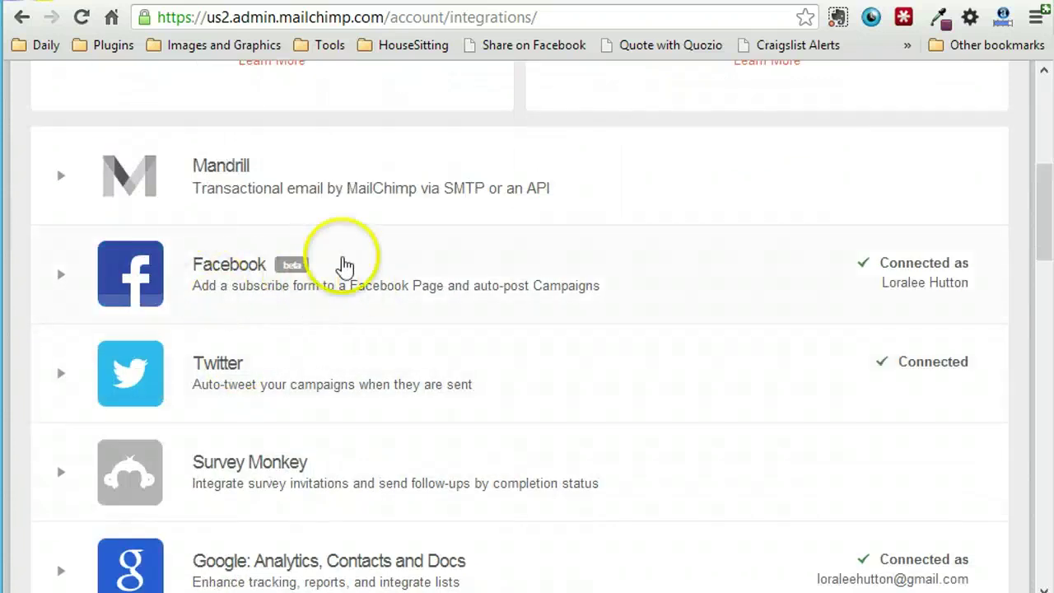
pyautogui.click(538, 17)
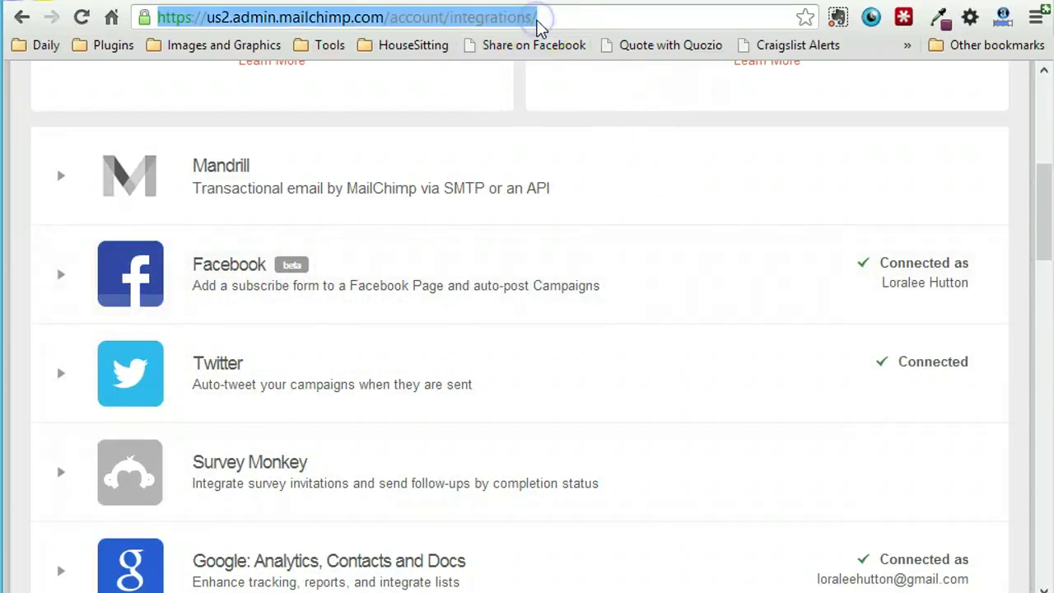
# - Load the Facebook Page's facebook.com address to show its Admin Panel and recent posts
pyautogui.write('fac')
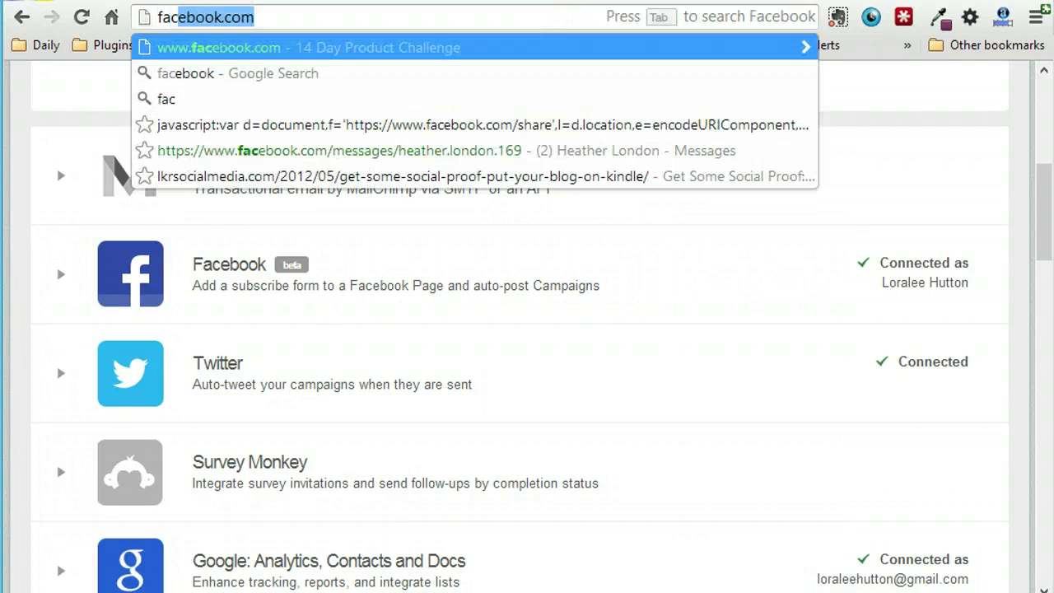
pyautogui.write('ebook.com')
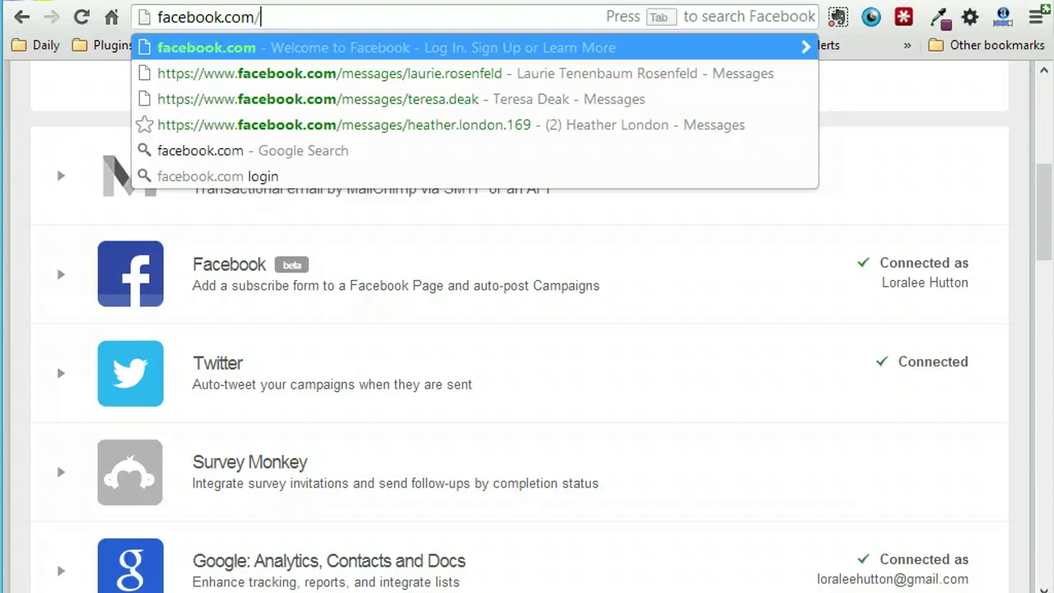
pyautogui.write('/lor')
pyautogui.press('BackSpace')
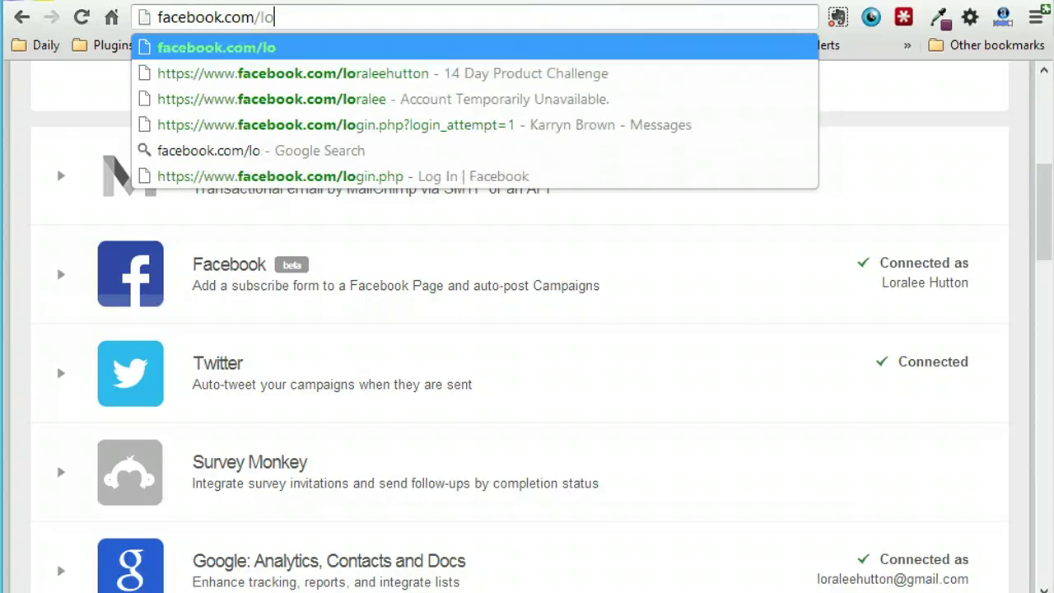
pyautogui.write('rae')
pyautogui.press('BackSpace')
pyautogui.write('leehutton')
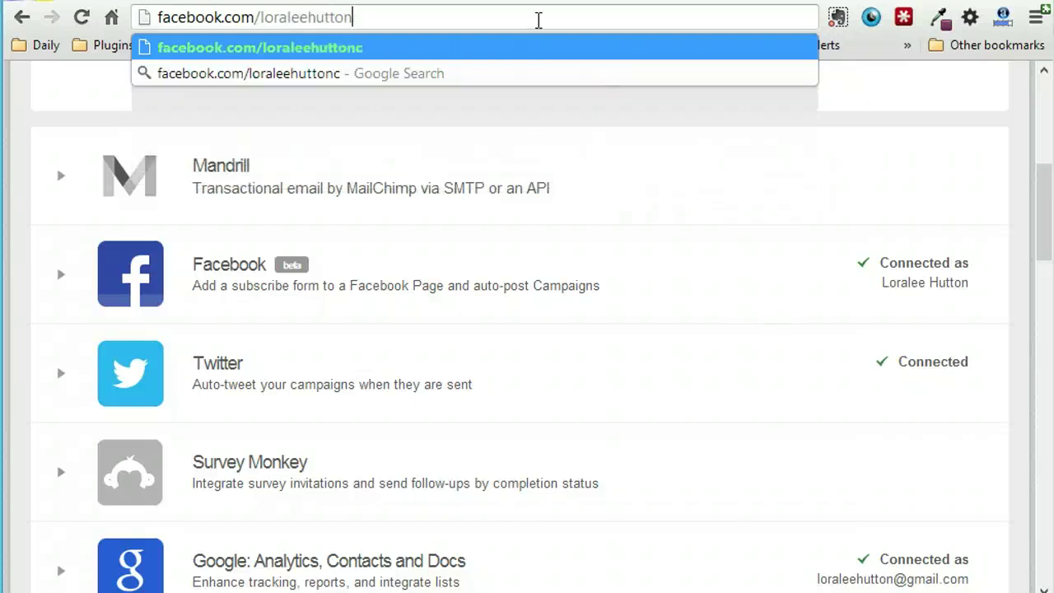
pyautogui.press('Return')
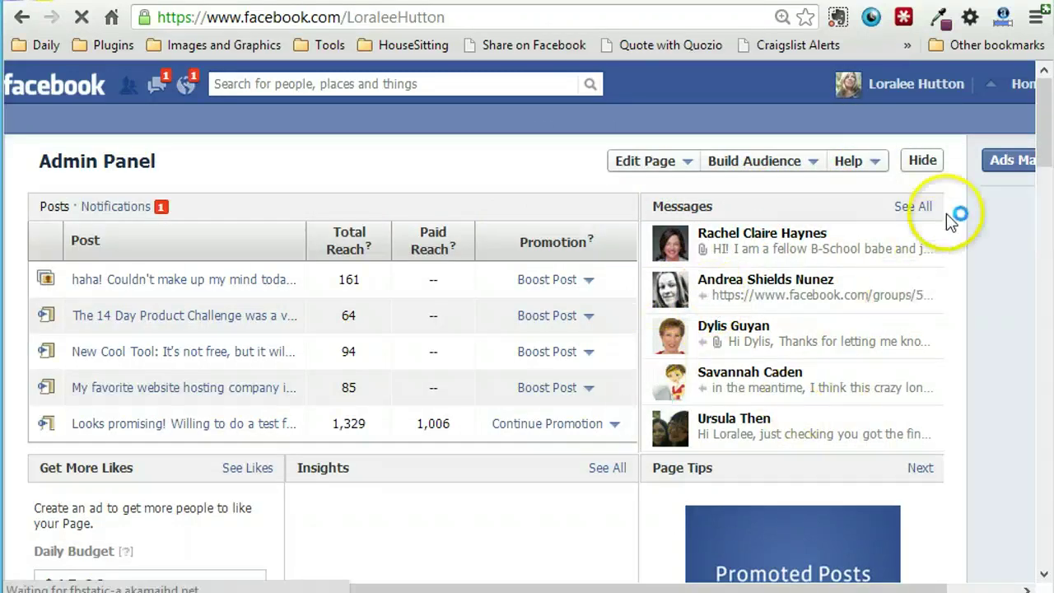
pyautogui.scroll(-3, 960, 211)
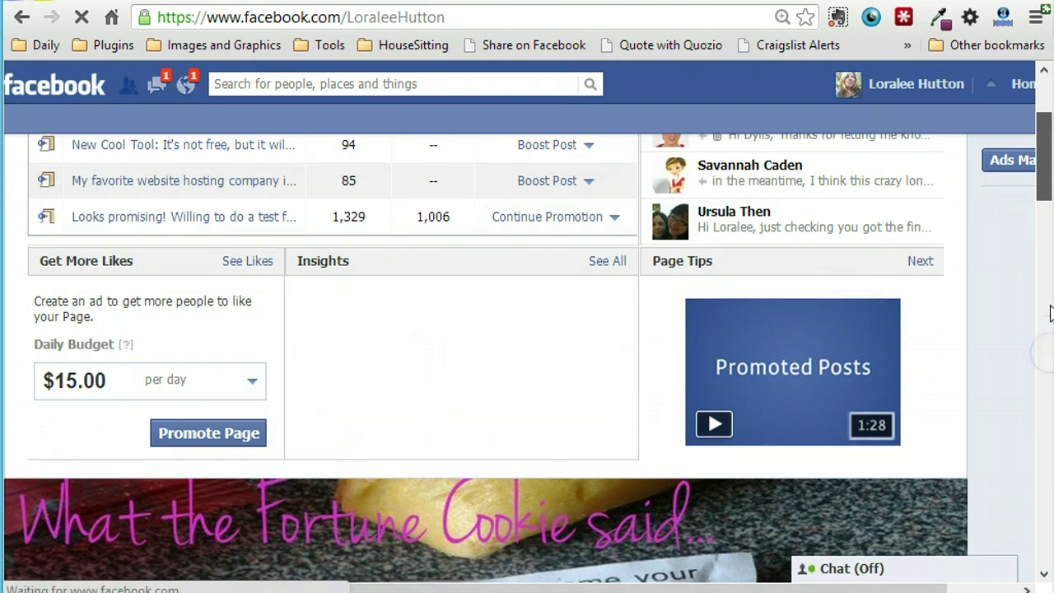
pyautogui.scroll(-8, 1038, 198)
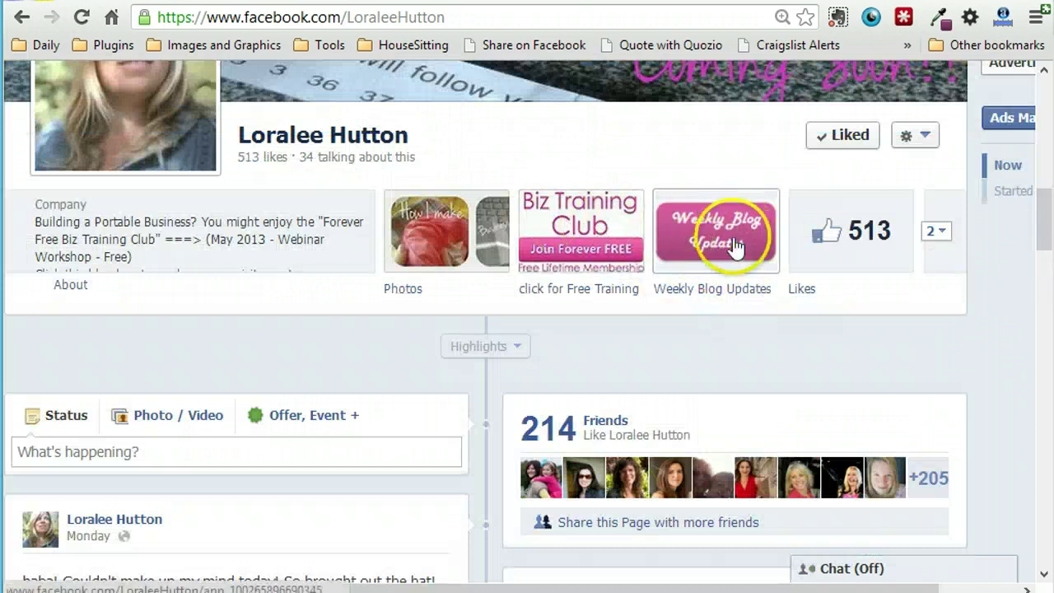
pyautogui.click(775, 184)
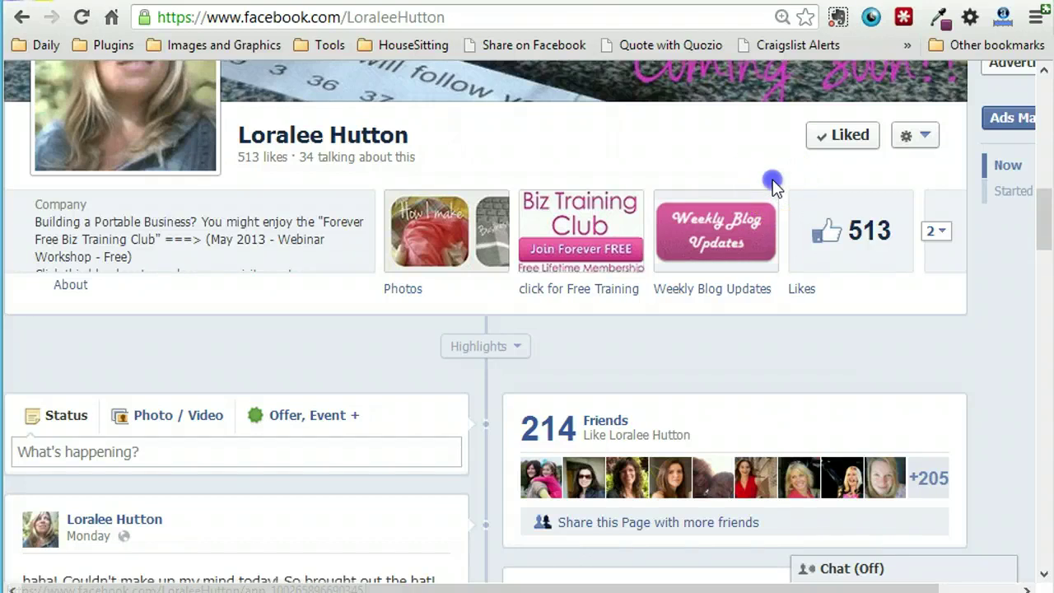
pyautogui.scroll(3, 777, 176)
pyautogui.scroll(-2, 779, 239)
pyautogui.click(768, 304)
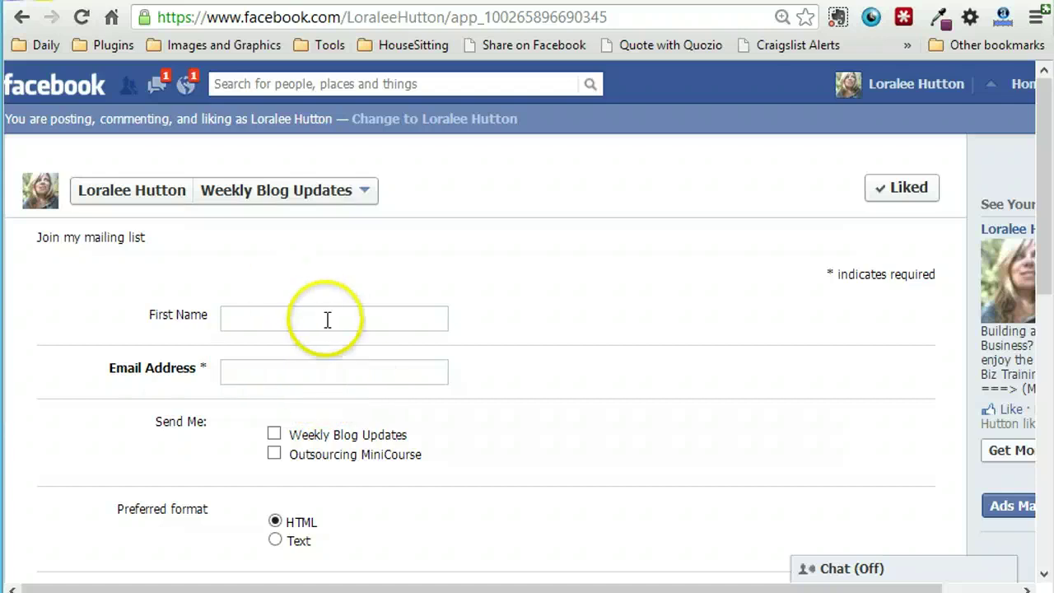
pyautogui.scroll(-3, 304, 316)
pyautogui.scroll(-5, 304, 315)
pyautogui.scroll(5, 301, 317)
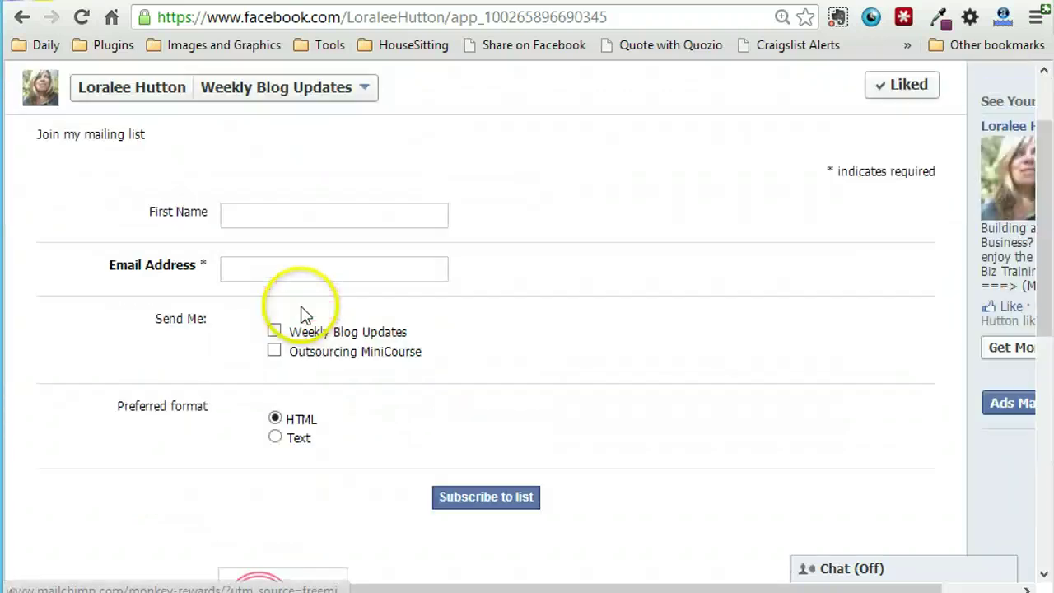
pyautogui.click(20, 20)
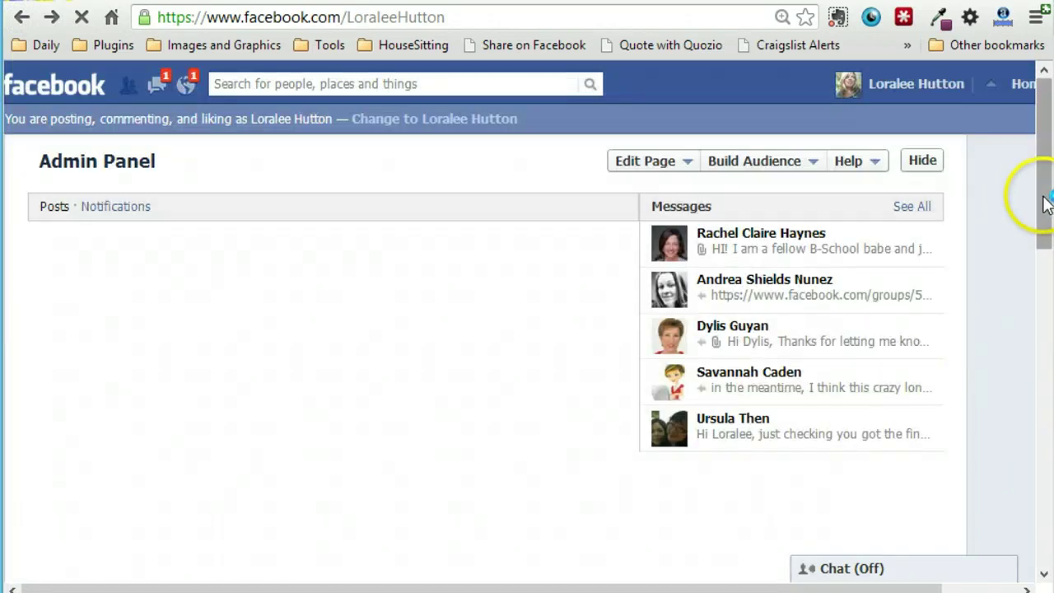
# - Expand the Page's apps row to reveal the Blog and Twitter tabs plus two empty slots
pyautogui.moveTo(1046, 205); pyautogui.dragTo(1047, 342)
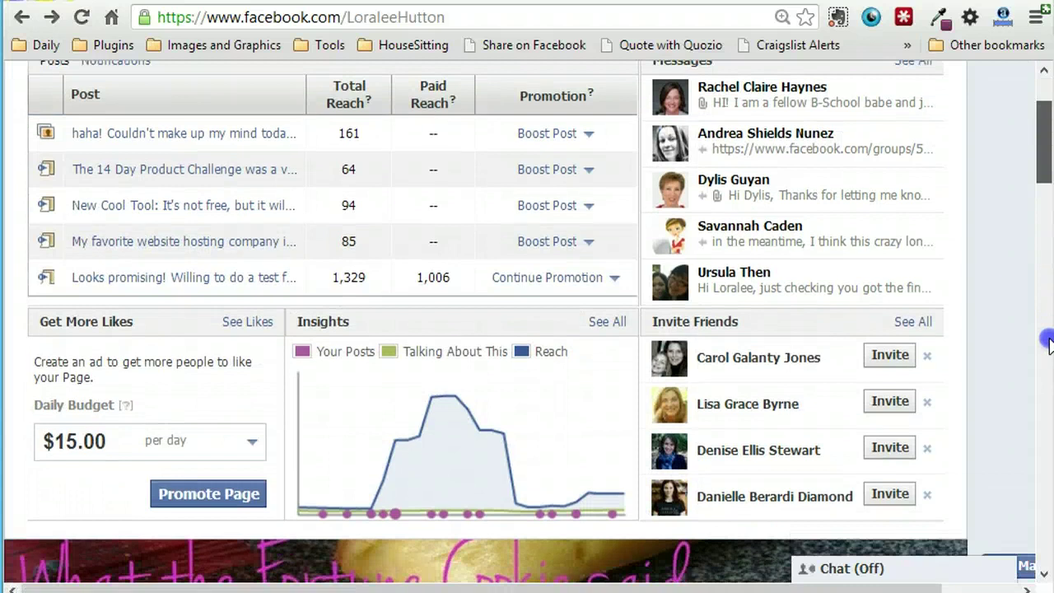
pyautogui.click(1048, 365)
pyautogui.click(1047, 385)
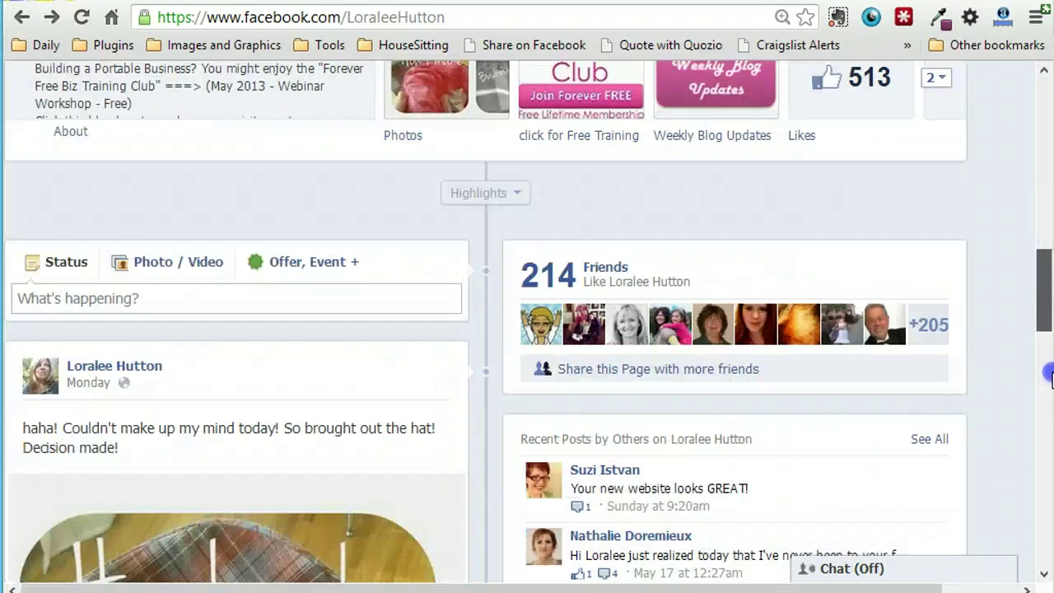
pyautogui.scroll(2, 1048, 371)
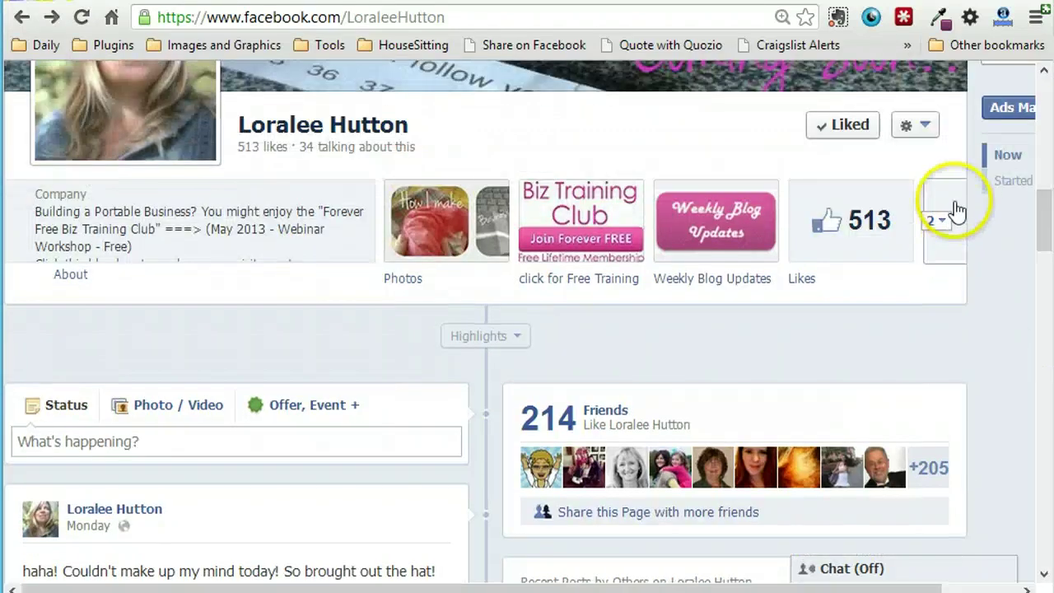
pyautogui.click(947, 224)
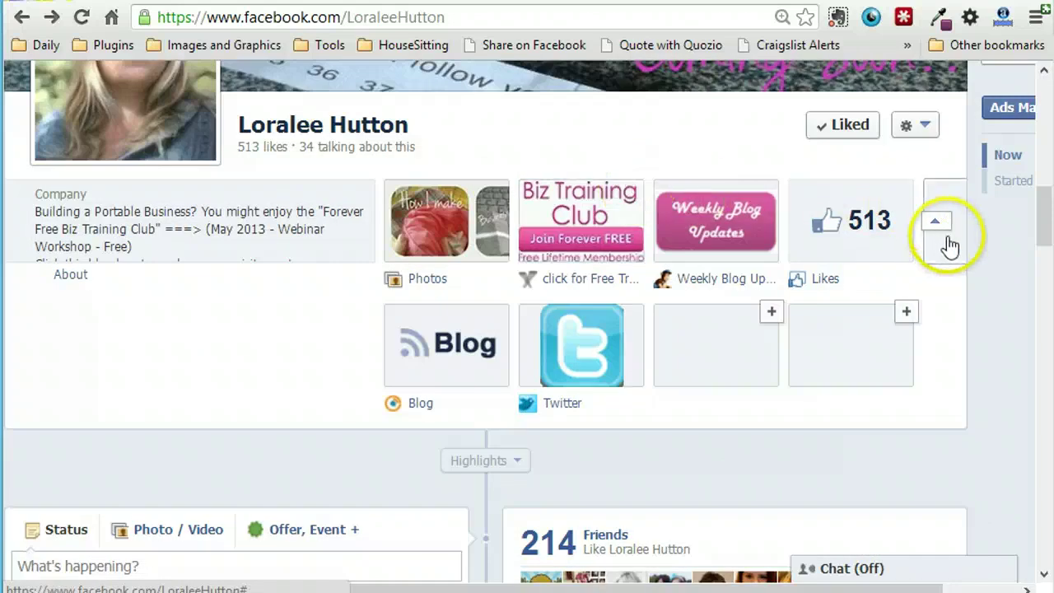
pyautogui.moveTo(687, 198)
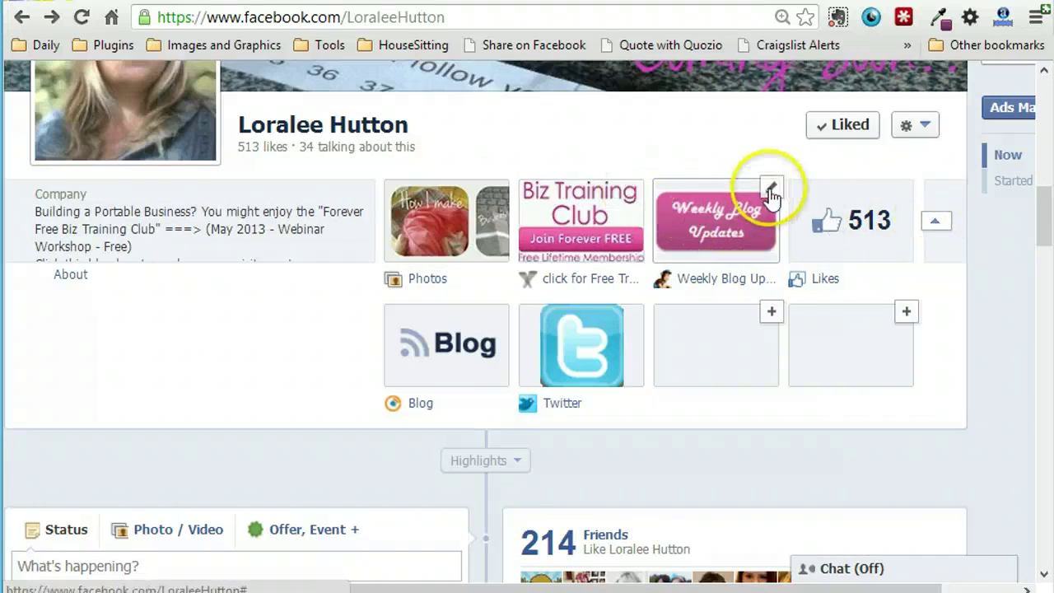
# - Save 'Weekly Blog Updates' as the MailChimp tab's custom name and confirm with Okay
pyautogui.click(771, 191)
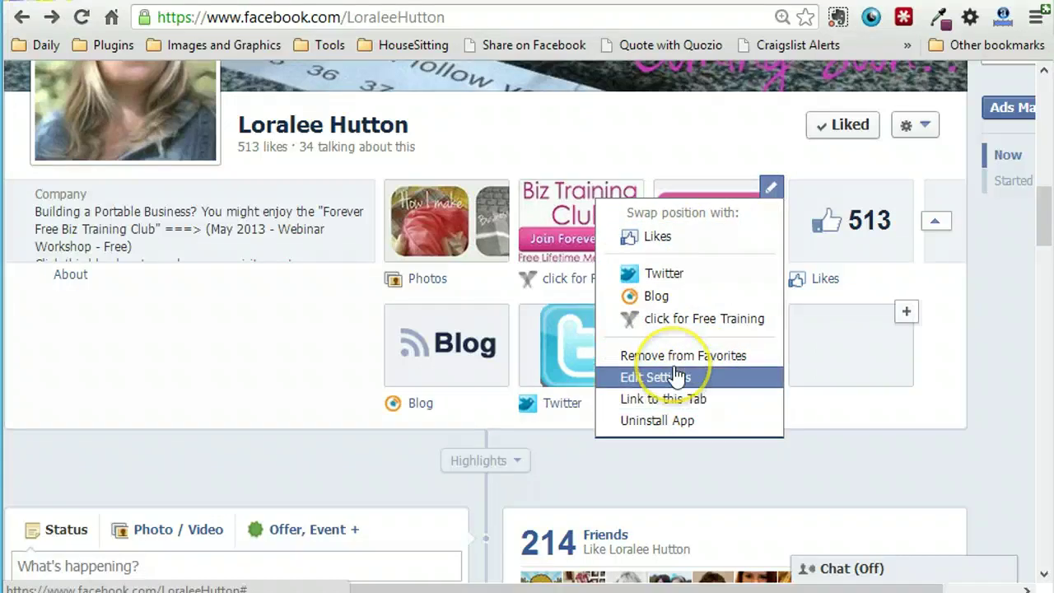
pyautogui.click(625, 379)
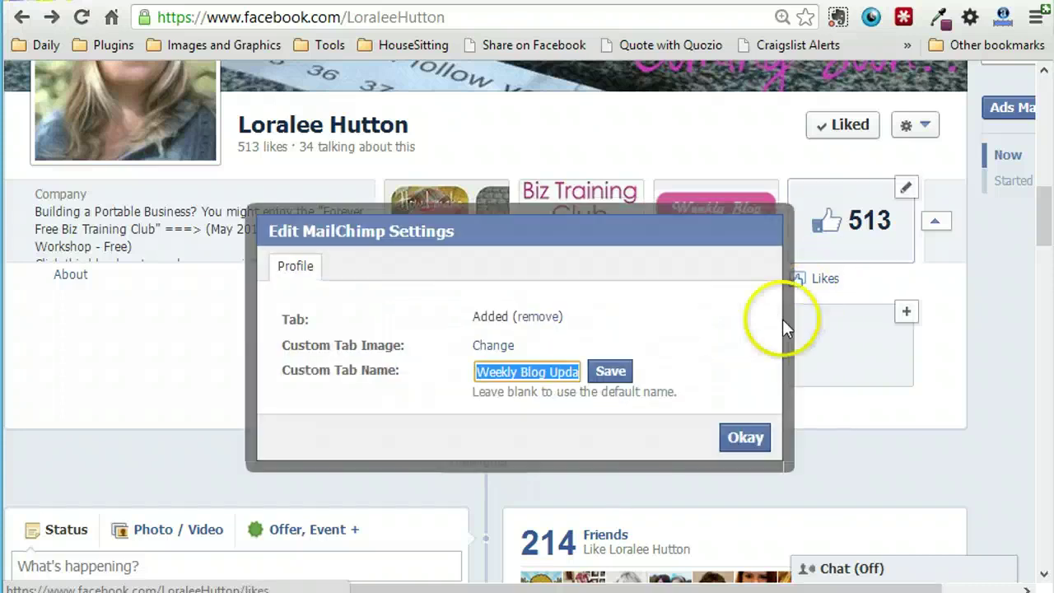
pyautogui.click(614, 376)
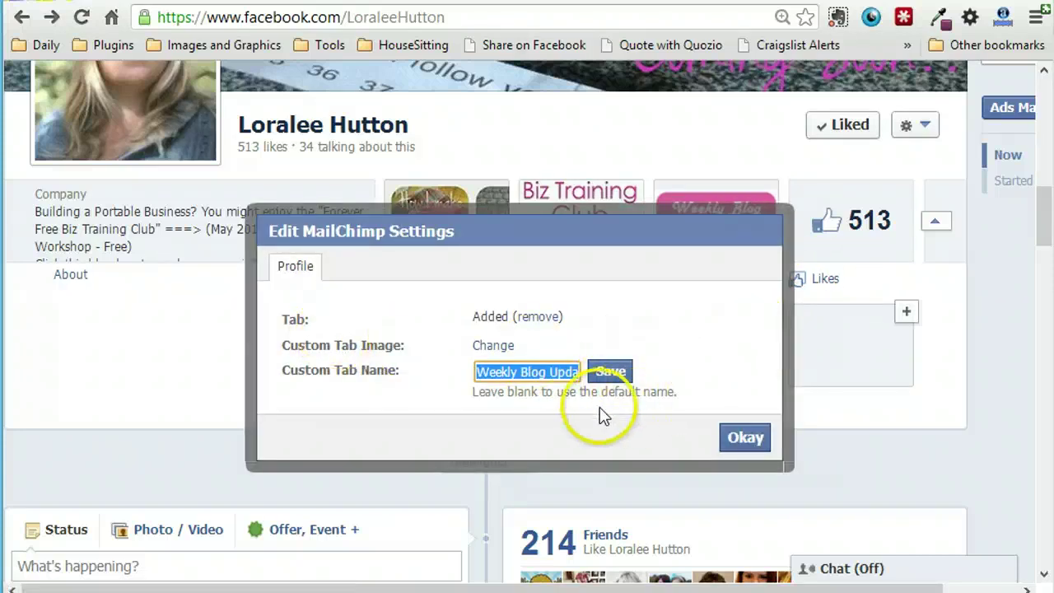
pyautogui.click(746, 441)
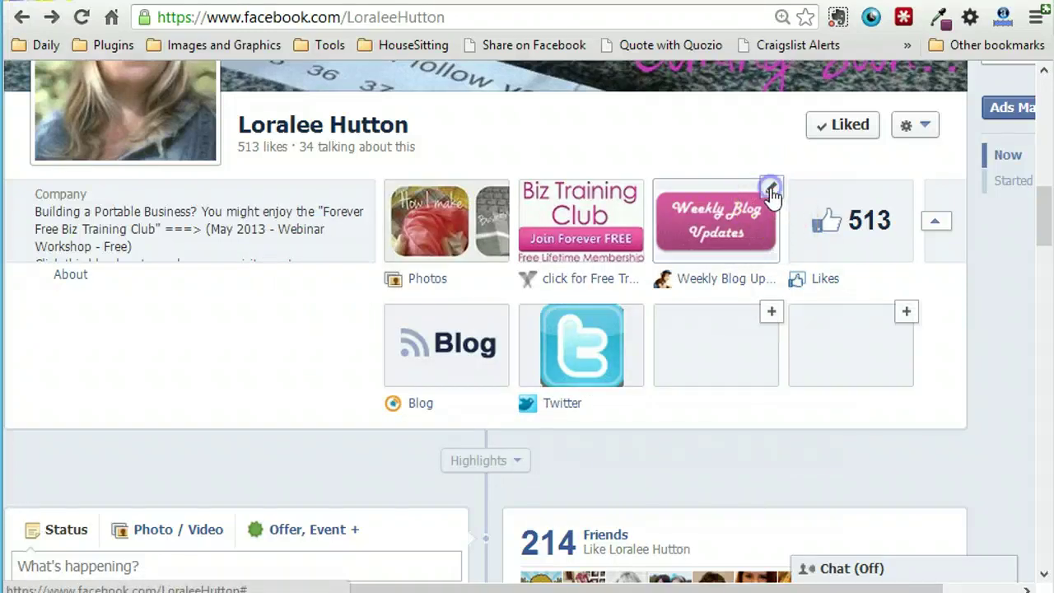
pyautogui.click(771, 191)
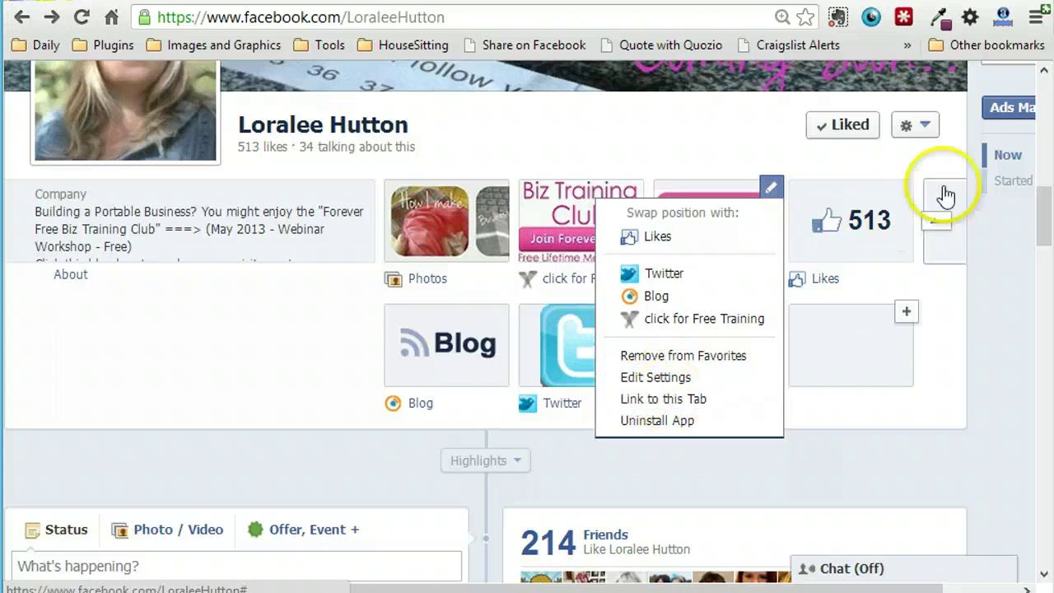
pyautogui.click(935, 224)
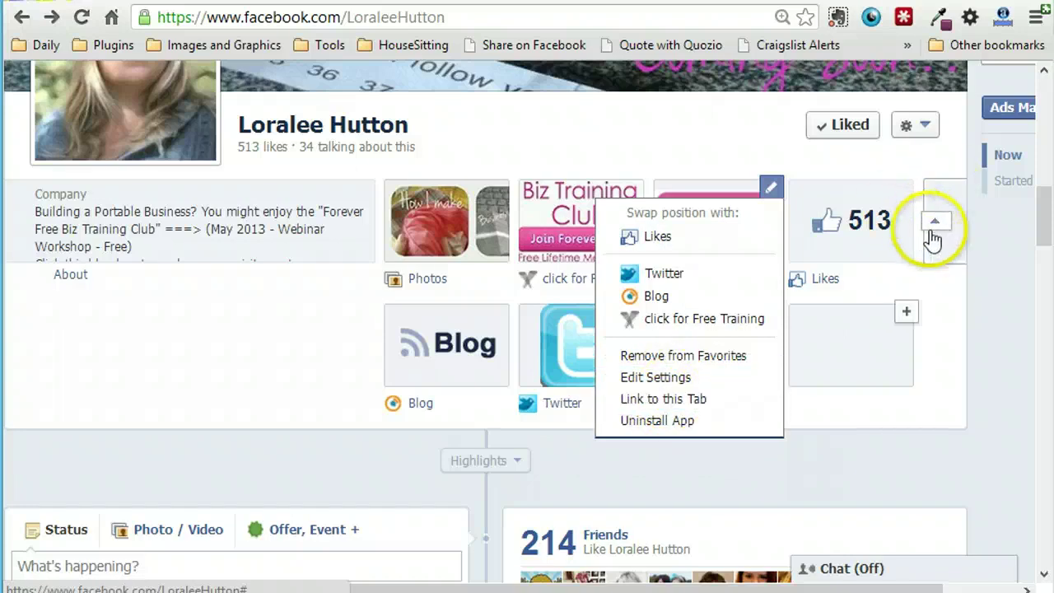
pyautogui.click(928, 125)
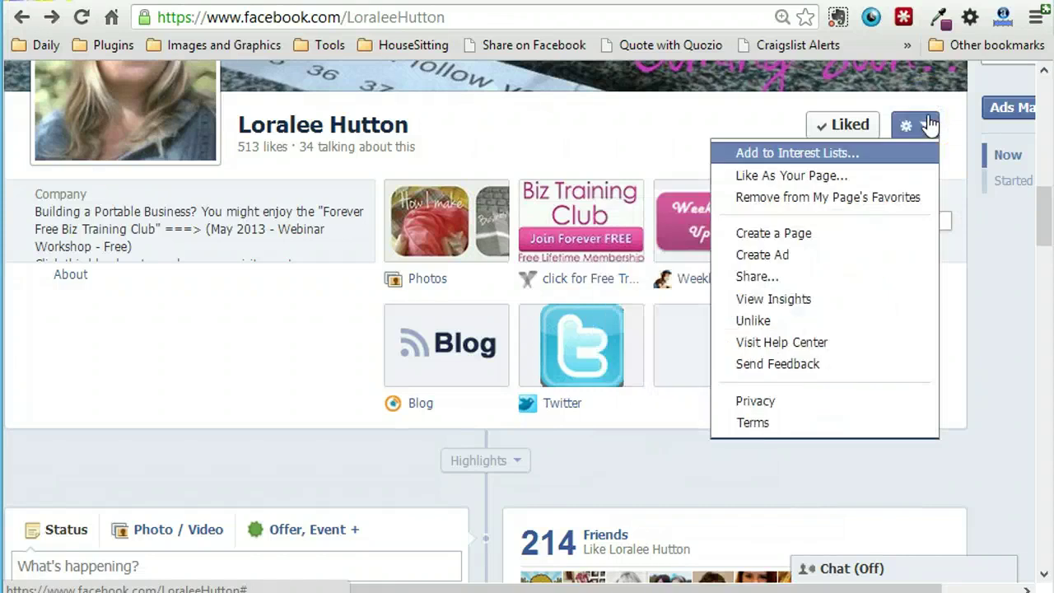
pyautogui.click(602, 138)
pyautogui.click(650, 465)
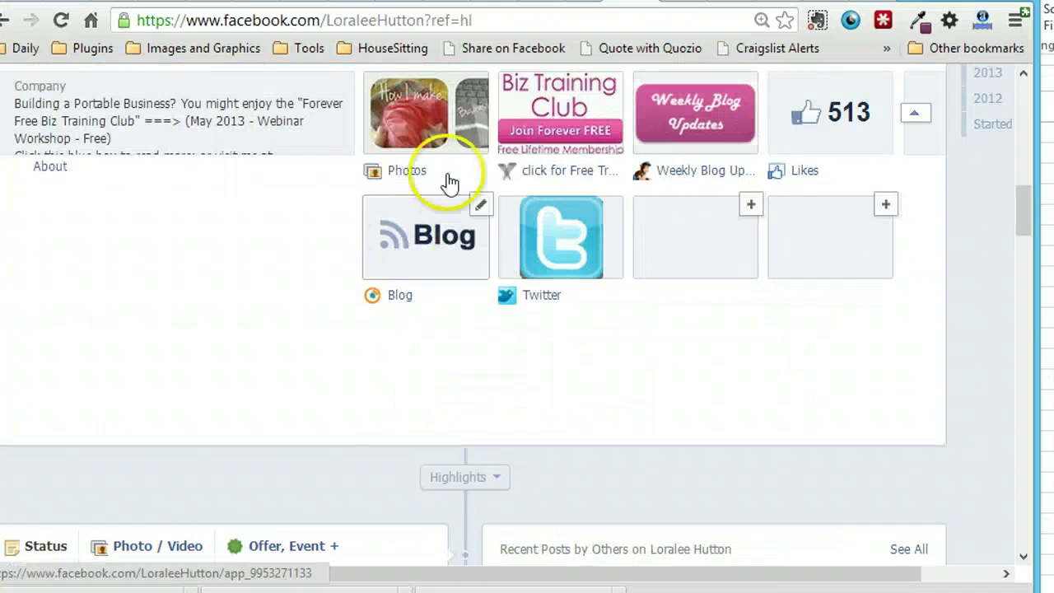
pyautogui.click(1024, 110)
pyautogui.moveTo(1025, 110); pyautogui.dragTo(1026, 169)
pyautogui.moveTo(751, 300)
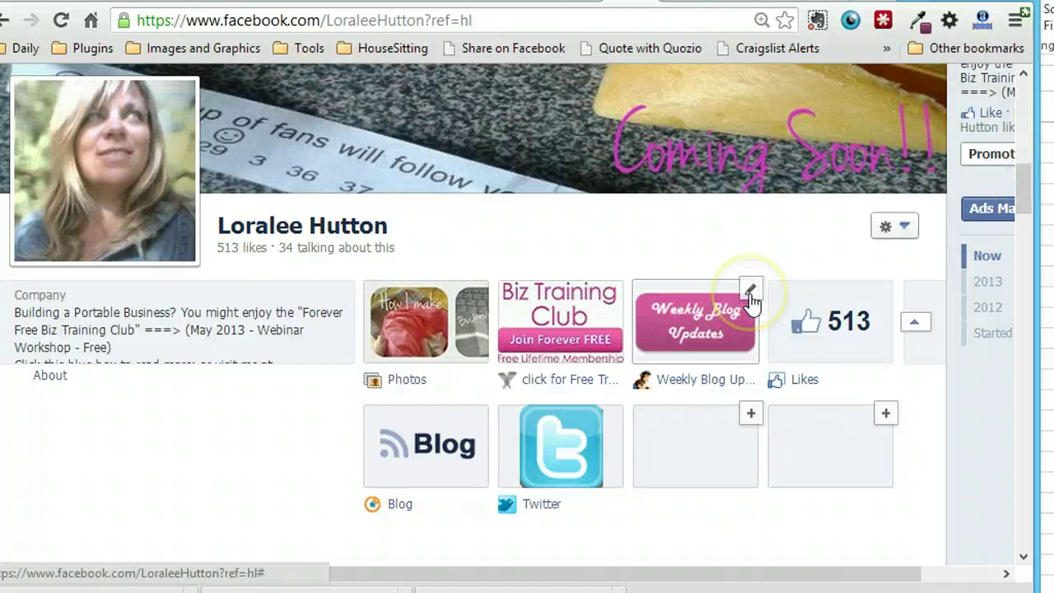
# - Open the Weekly Blog Updates tab settings and view its pink custom tab image
pyautogui.click(751, 293)
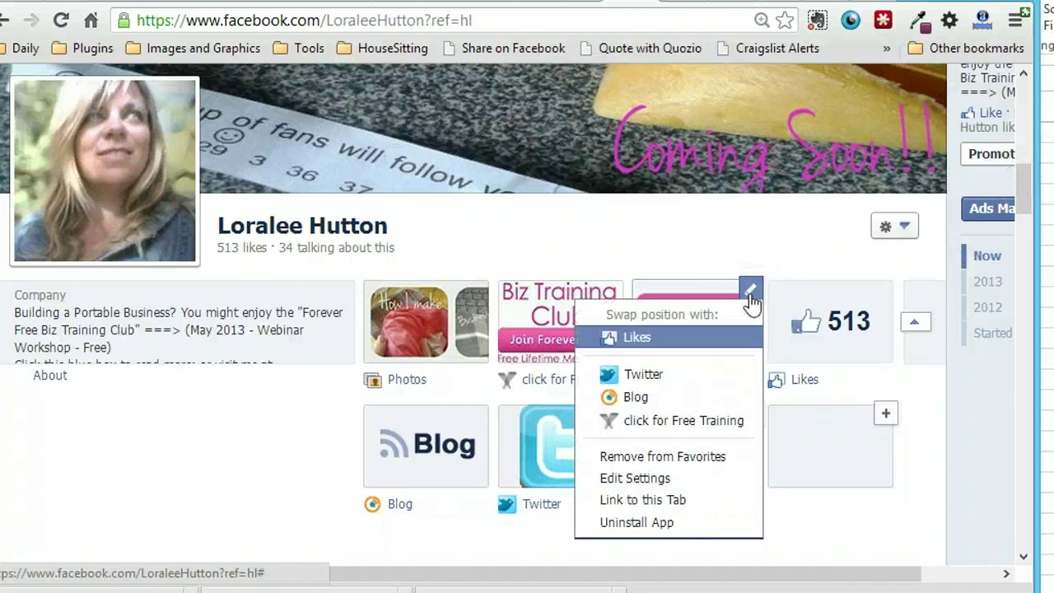
pyautogui.click(662, 481)
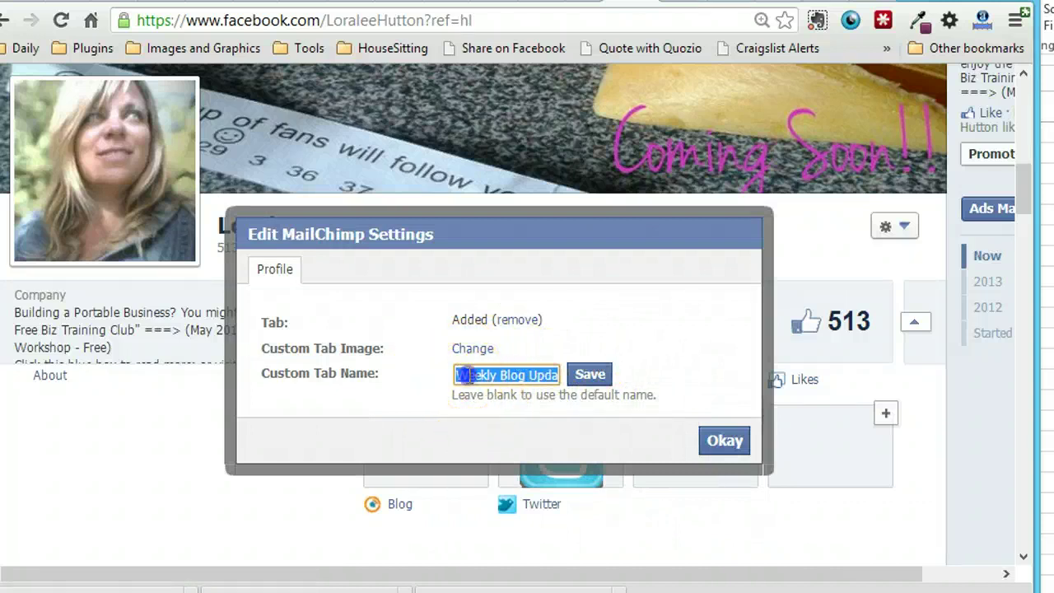
pyautogui.moveTo(465, 375); pyautogui.dragTo(577, 375)
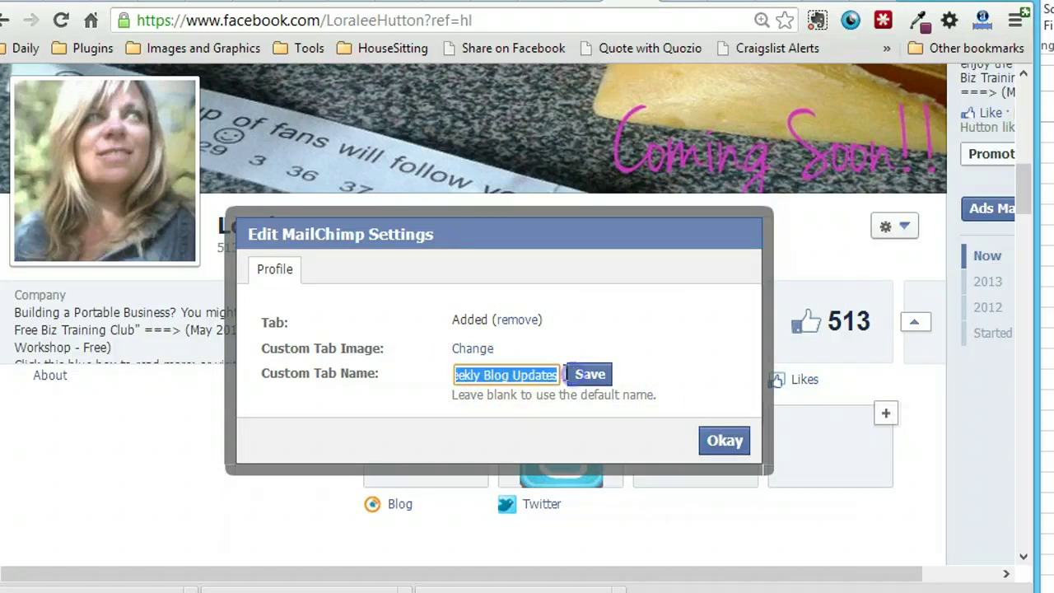
pyautogui.click(472, 350)
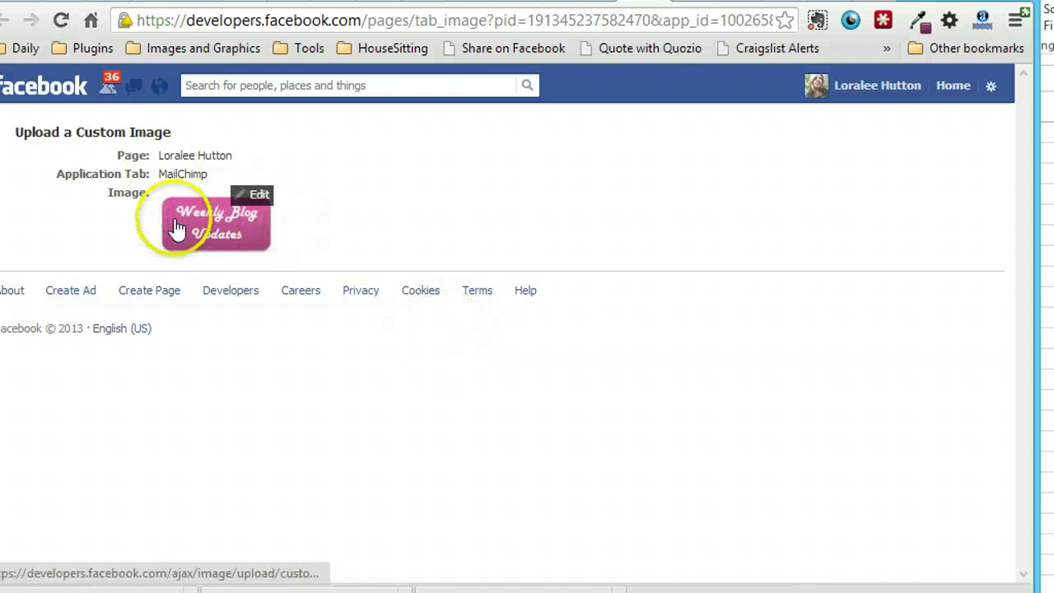
pyautogui.moveTo(264, 223)
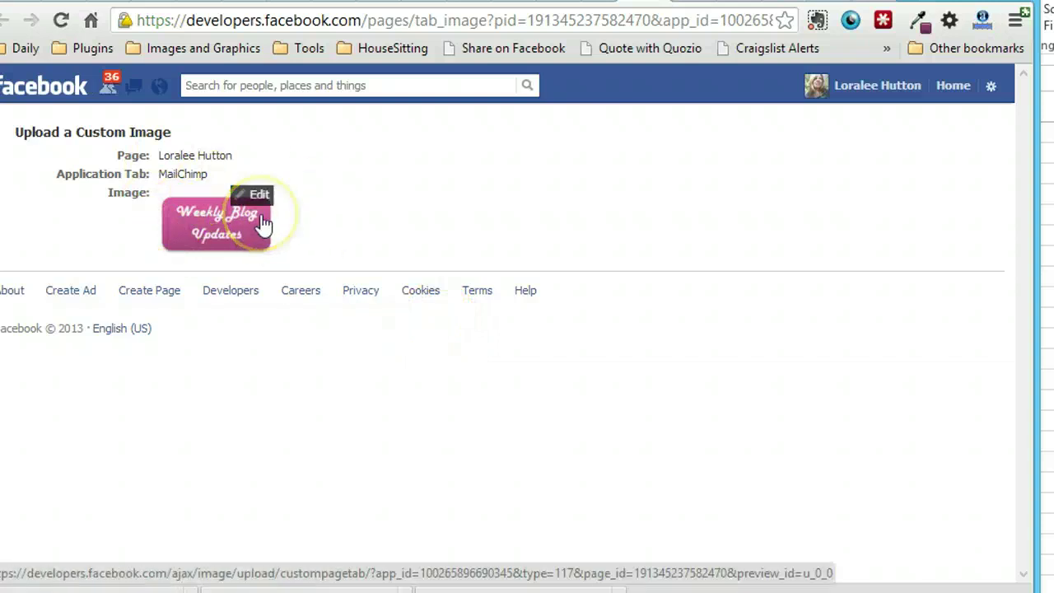
pyautogui.click(598, 1)
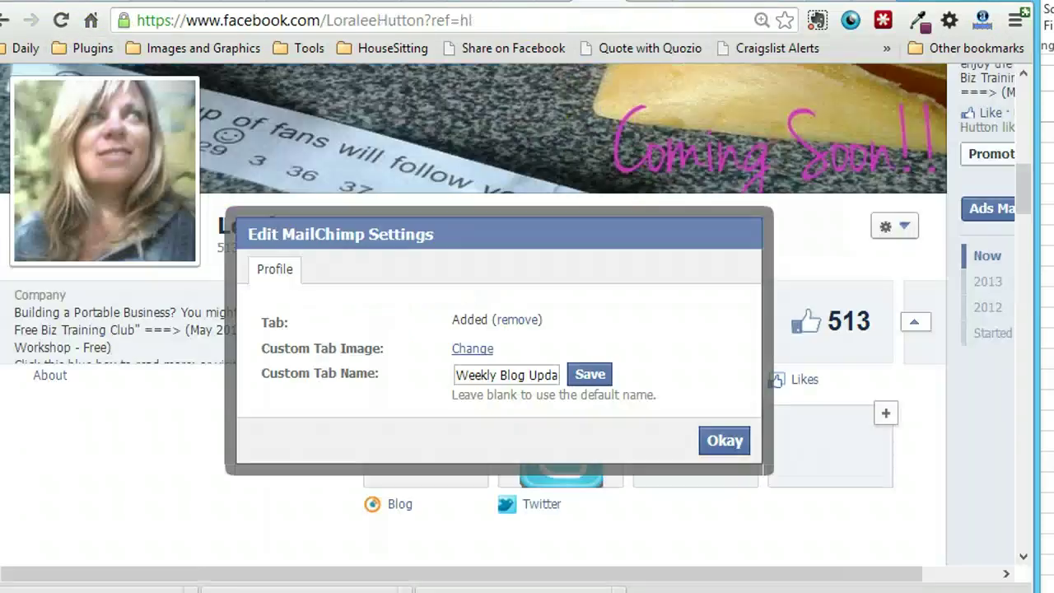
# - Close the MailChimp settings and start replacing the Twitter tab's custom image (111 x 74 pixels)
pyautogui.click(721, 443)
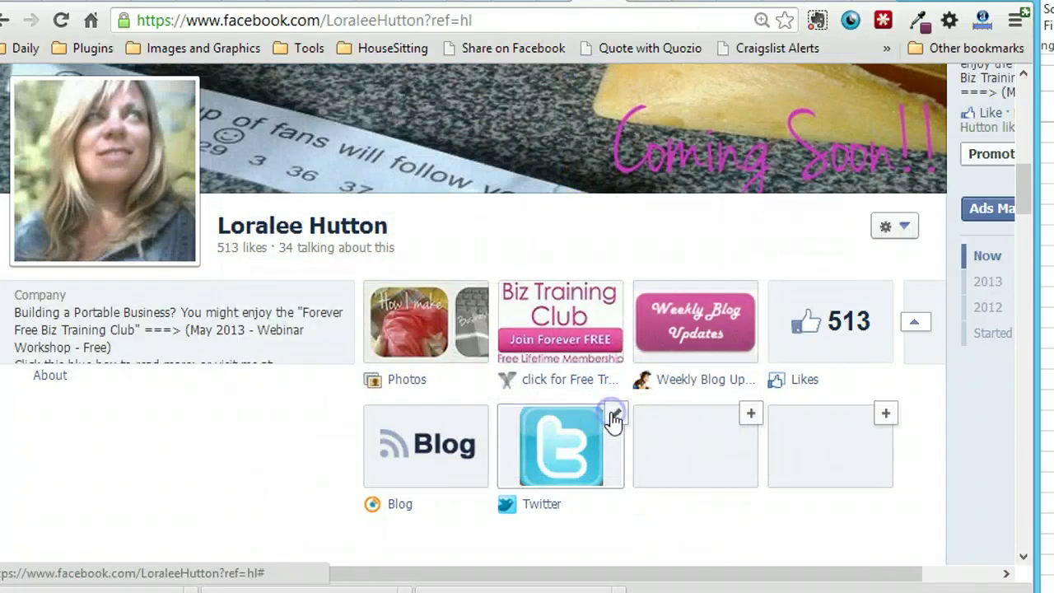
pyautogui.click(614, 416)
pyautogui.scroll(-1, 550, 476)
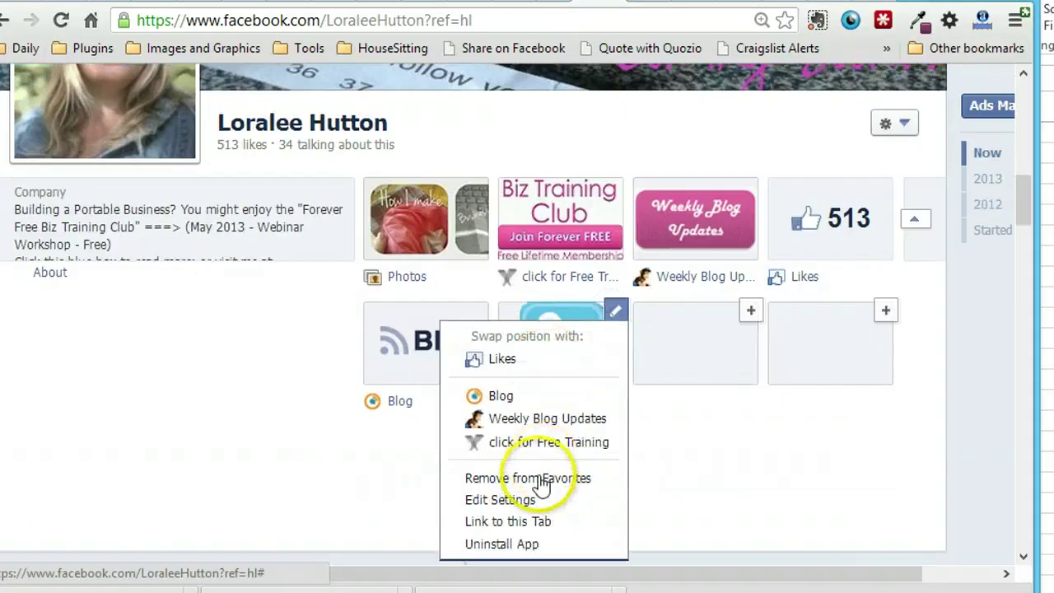
pyautogui.click(519, 500)
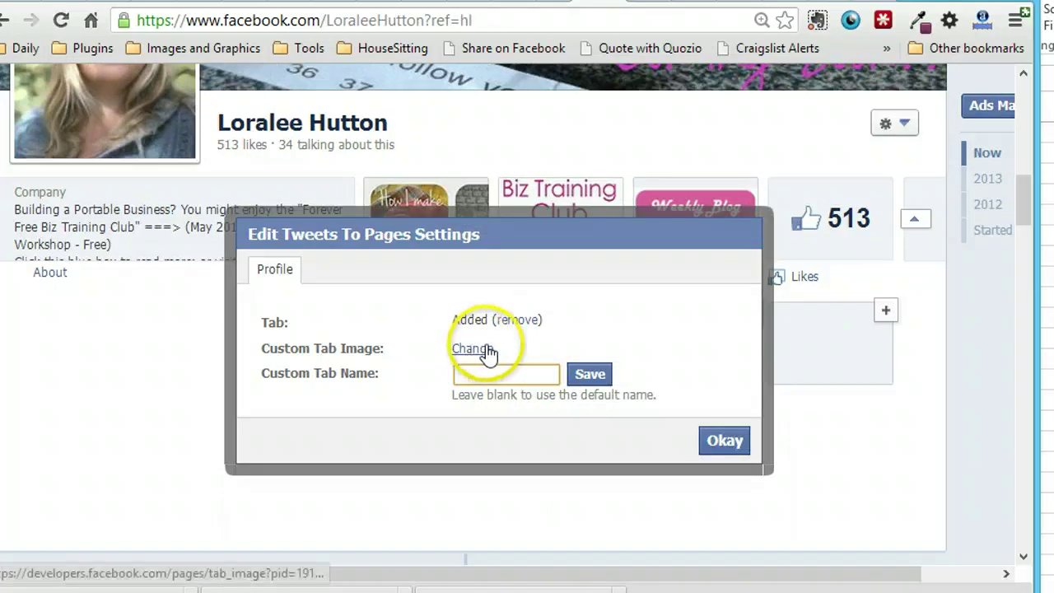
pyautogui.click(486, 351)
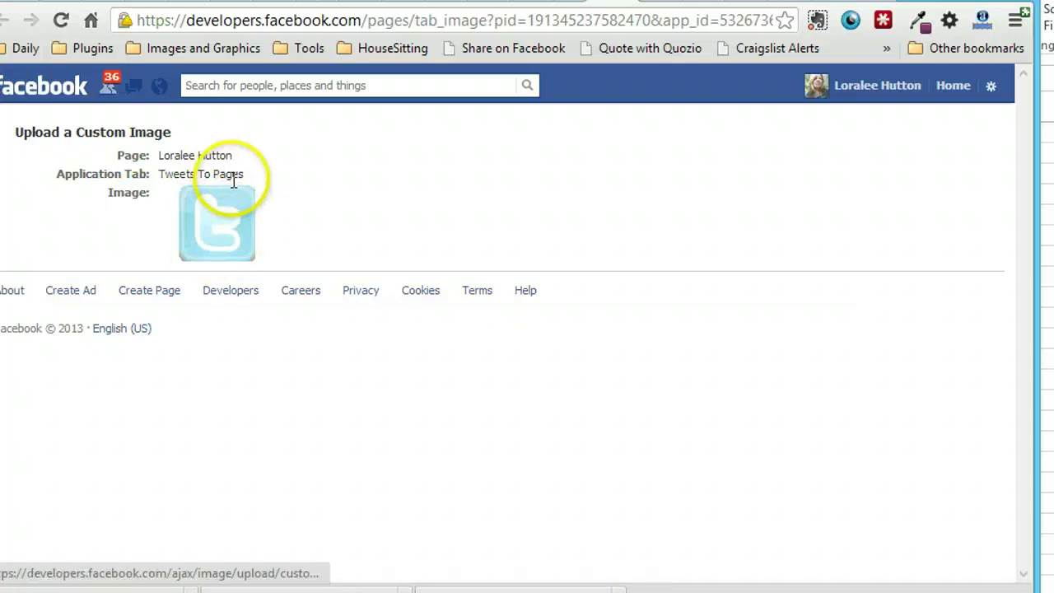
pyautogui.click(257, 201)
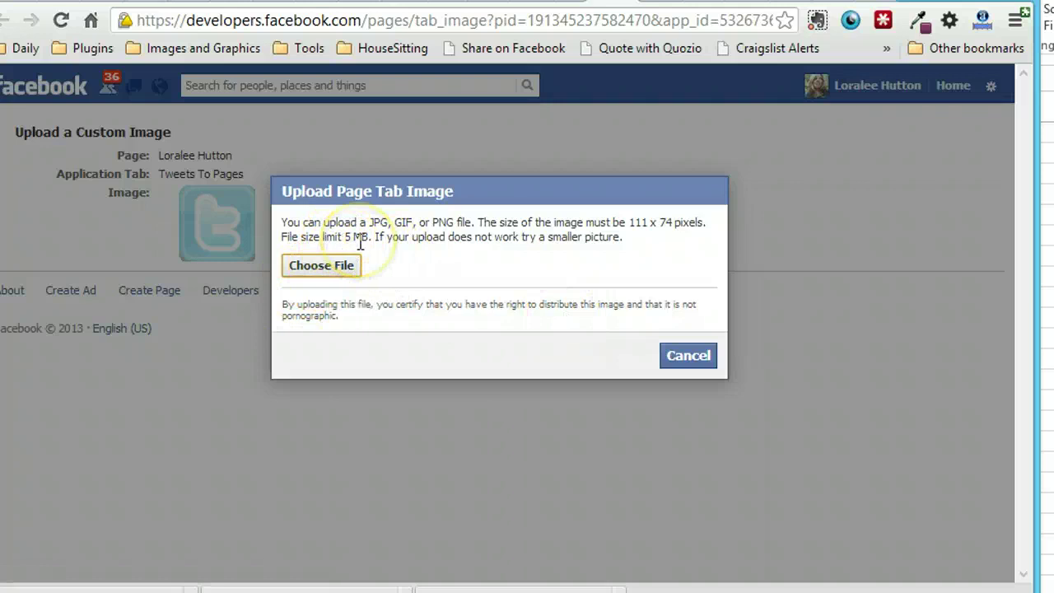
pyautogui.click(631, 222)
# - Highlight the 111 x 74 pixels requirement and cancel the image upload unchanged
pyautogui.moveTo(705, 222); pyautogui.dragTo(705, 223)
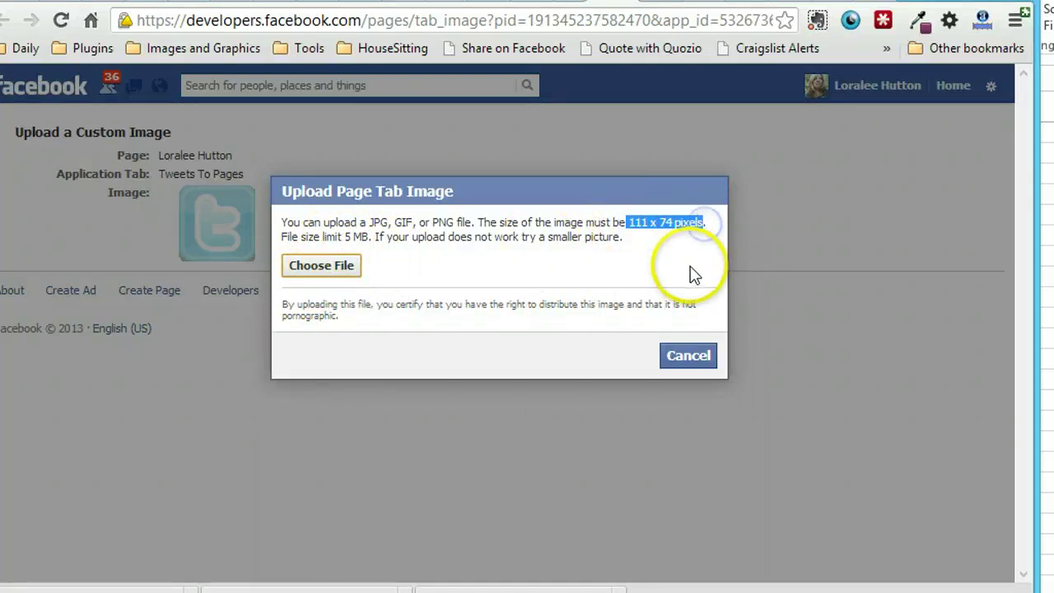
pyautogui.click(667, 354)
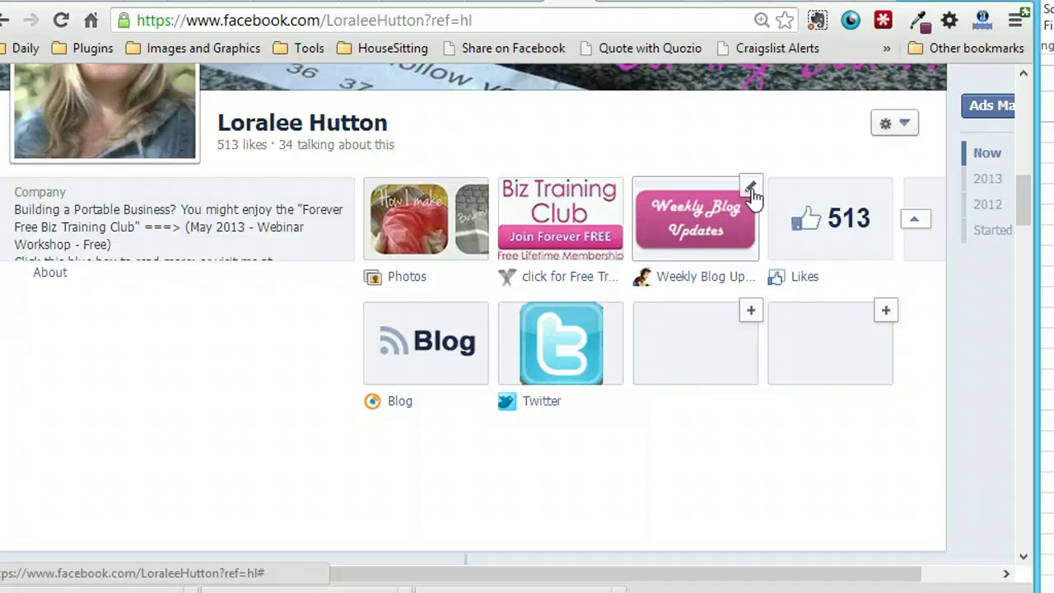
# - Open the pencil options on the Weekly Blog Updates tile
pyautogui.click(749, 188)
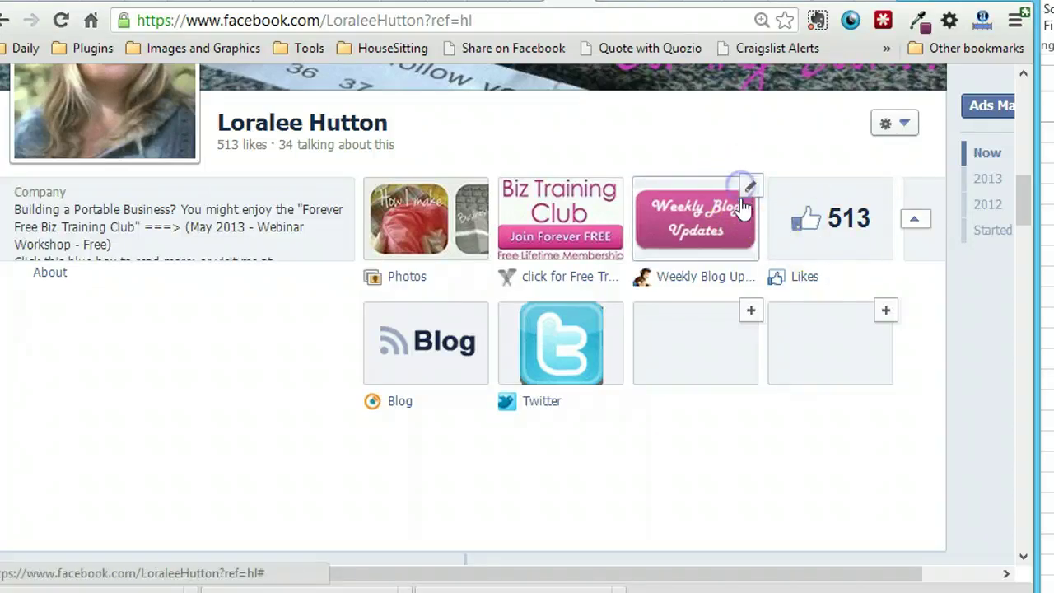